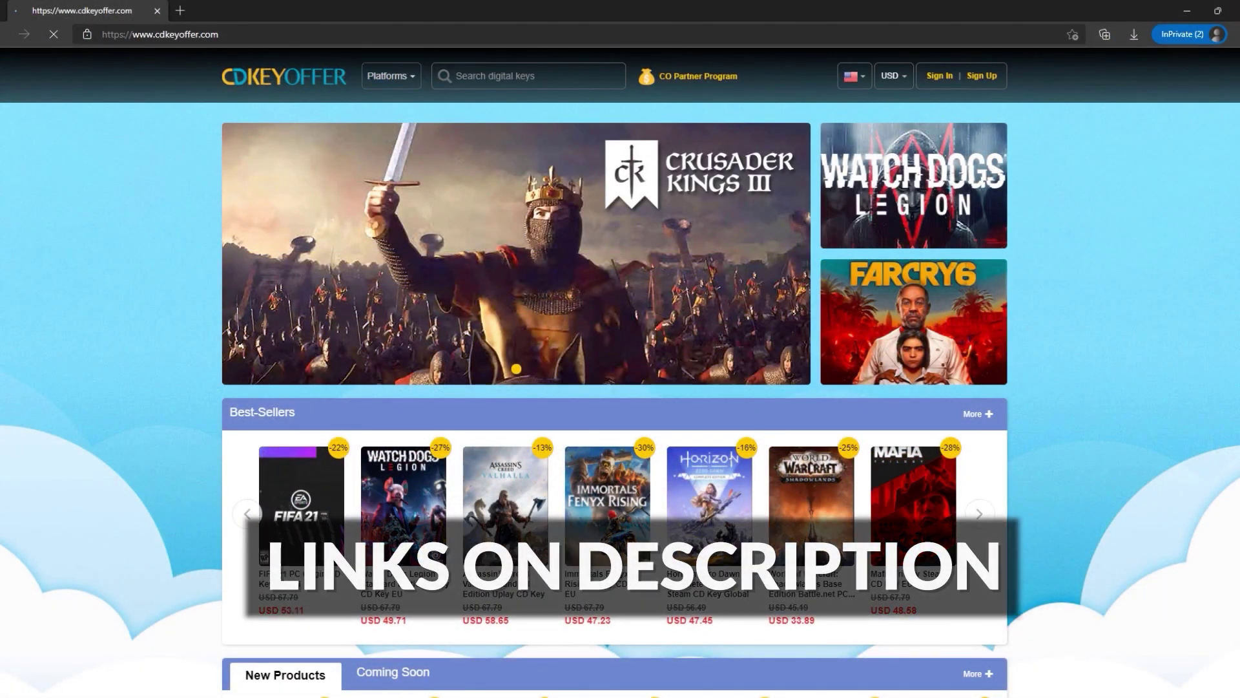
Search CDKeyOffers for 'windows' product keys
{"action": "scroll", "coordinate": [1237, 147], "scroll_direction": "down", "scroll_amount": 3}
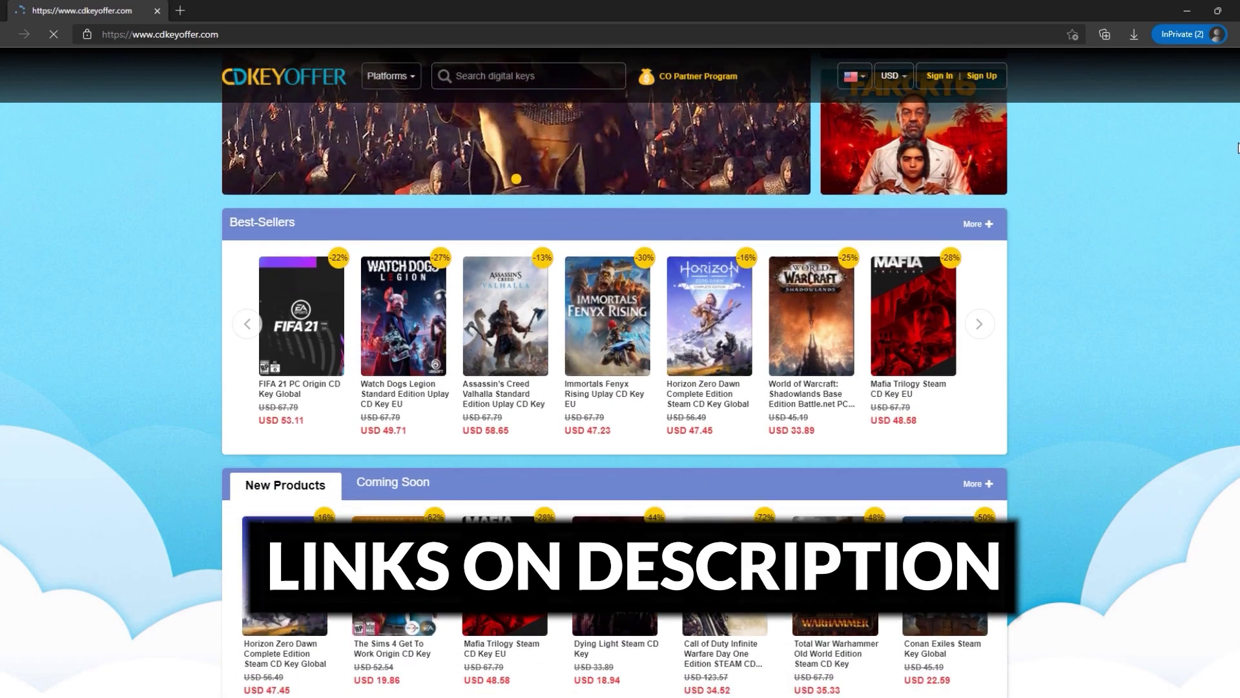
{"action": "scroll", "coordinate": [1237, 147], "scroll_direction": "down", "scroll_amount": 5}
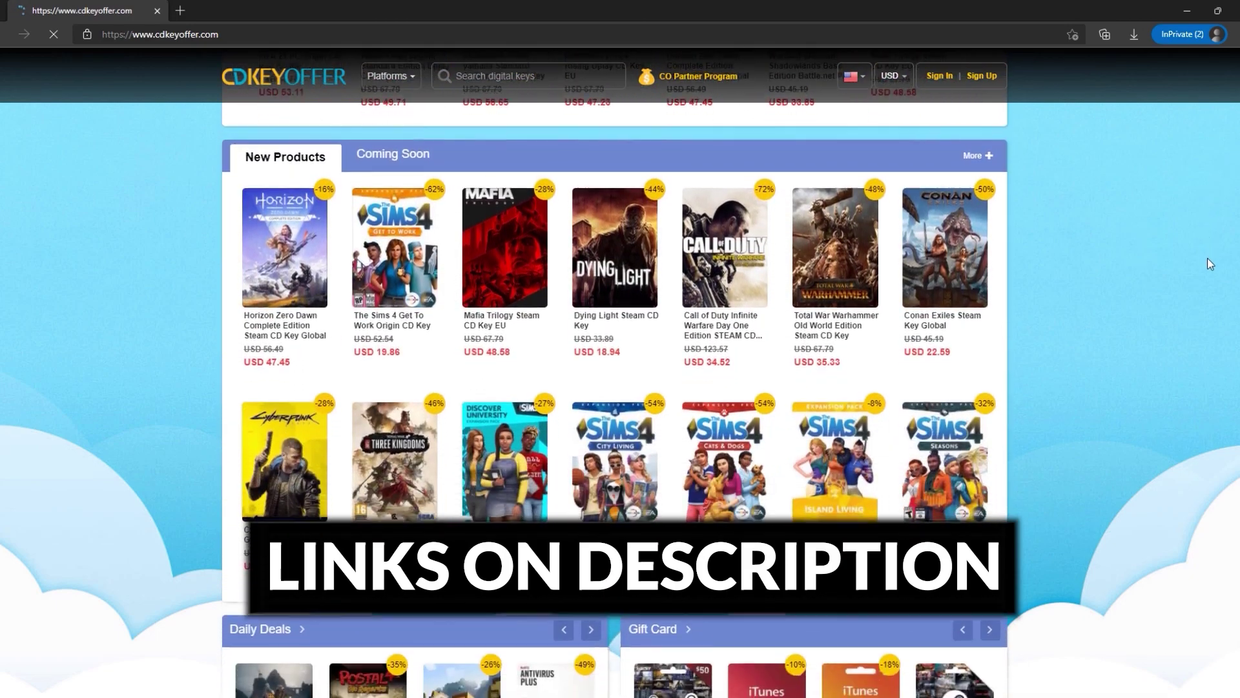
{"action": "scroll", "coordinate": [1207, 264], "scroll_direction": "down", "scroll_amount": 4}
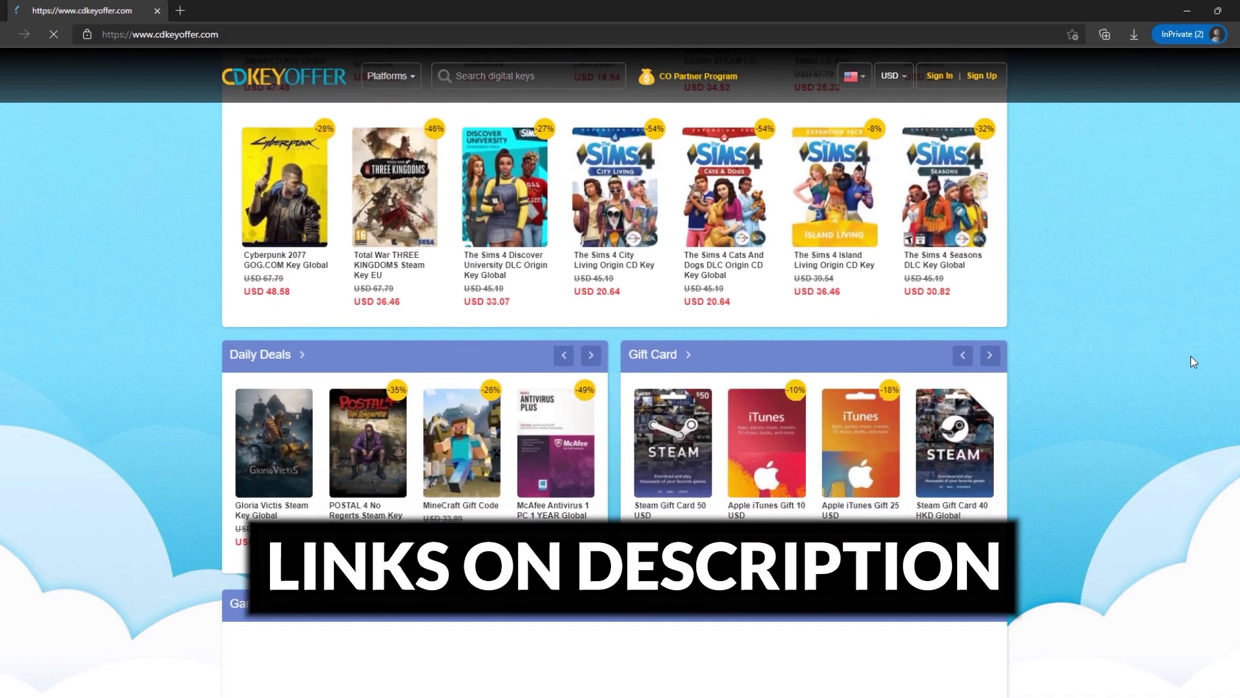
{"action": "scroll", "coordinate": [1188, 382], "scroll_direction": "down", "scroll_amount": 3}
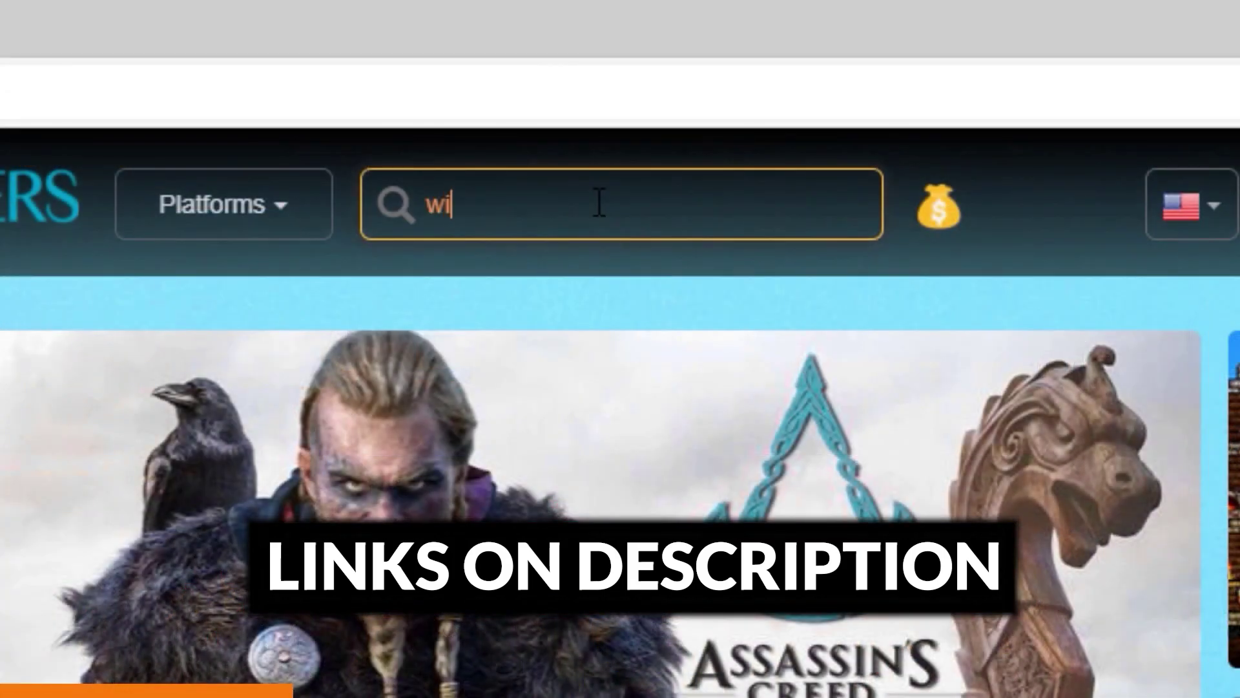
{"action": "type", "text": "dows"}
{"action": "key", "text": "Return"}
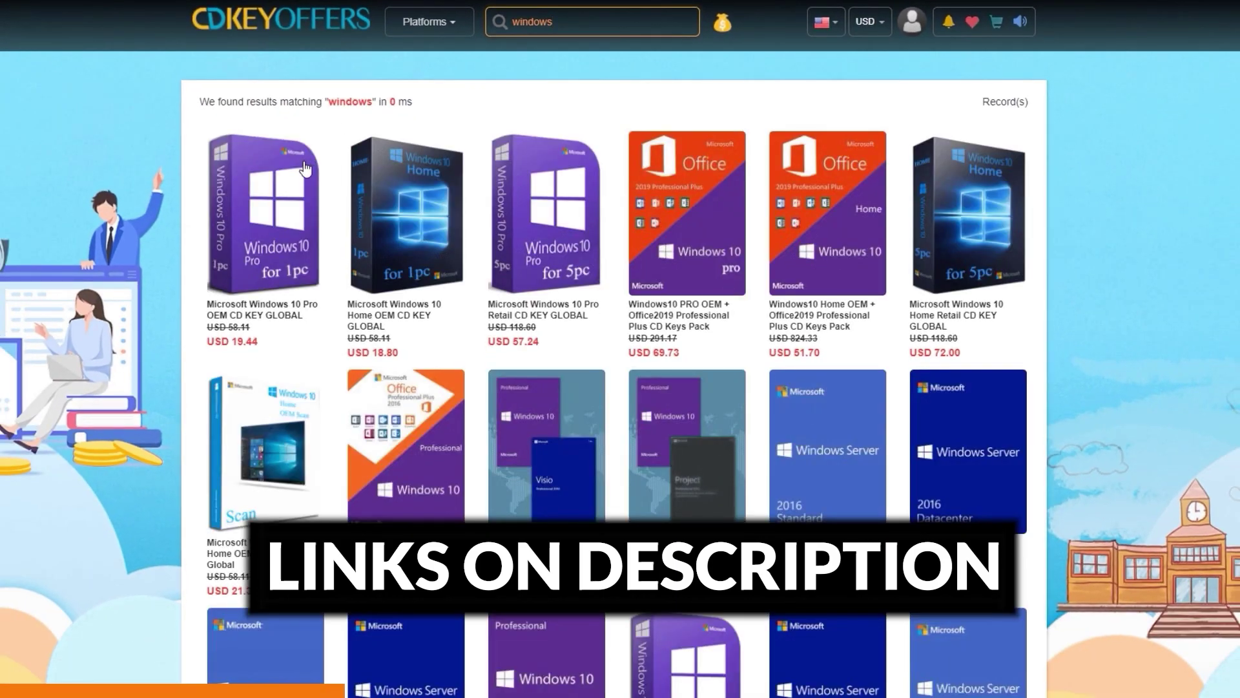
Buy the Windows 10 Pro OEM key and apply the DOOD20 promotion code
{"action": "left_click", "coordinate": [305, 170]}
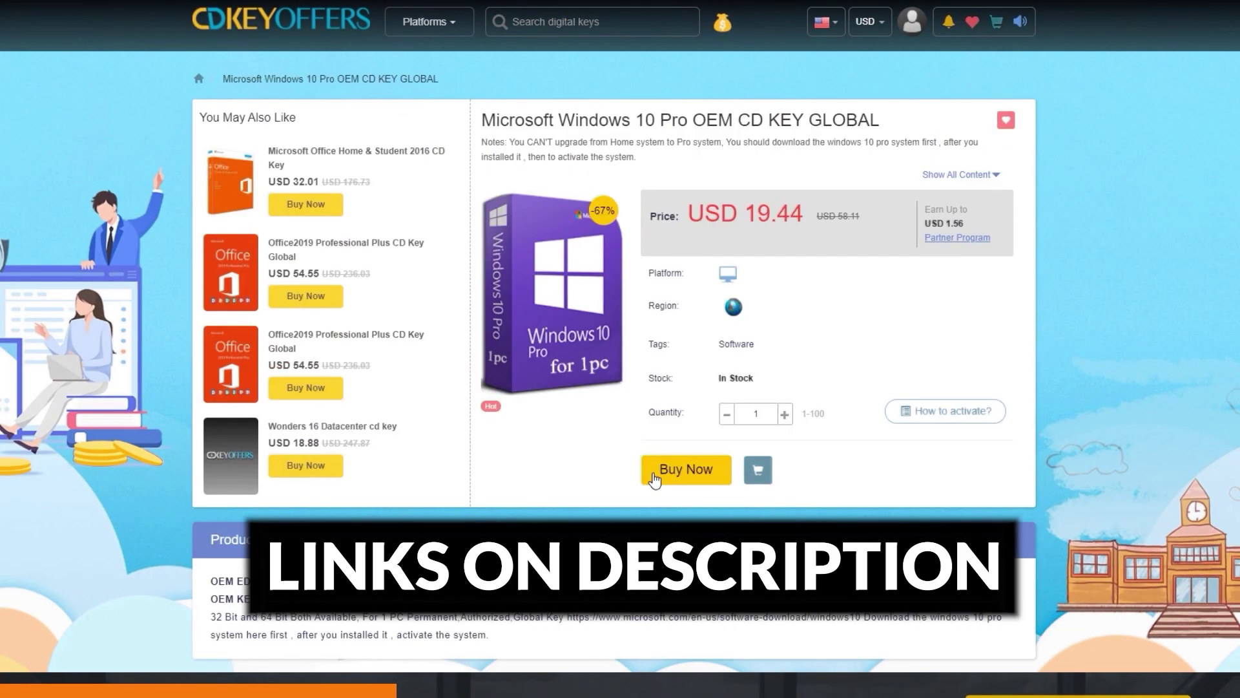
{"action": "left_click", "coordinate": [653, 475]}
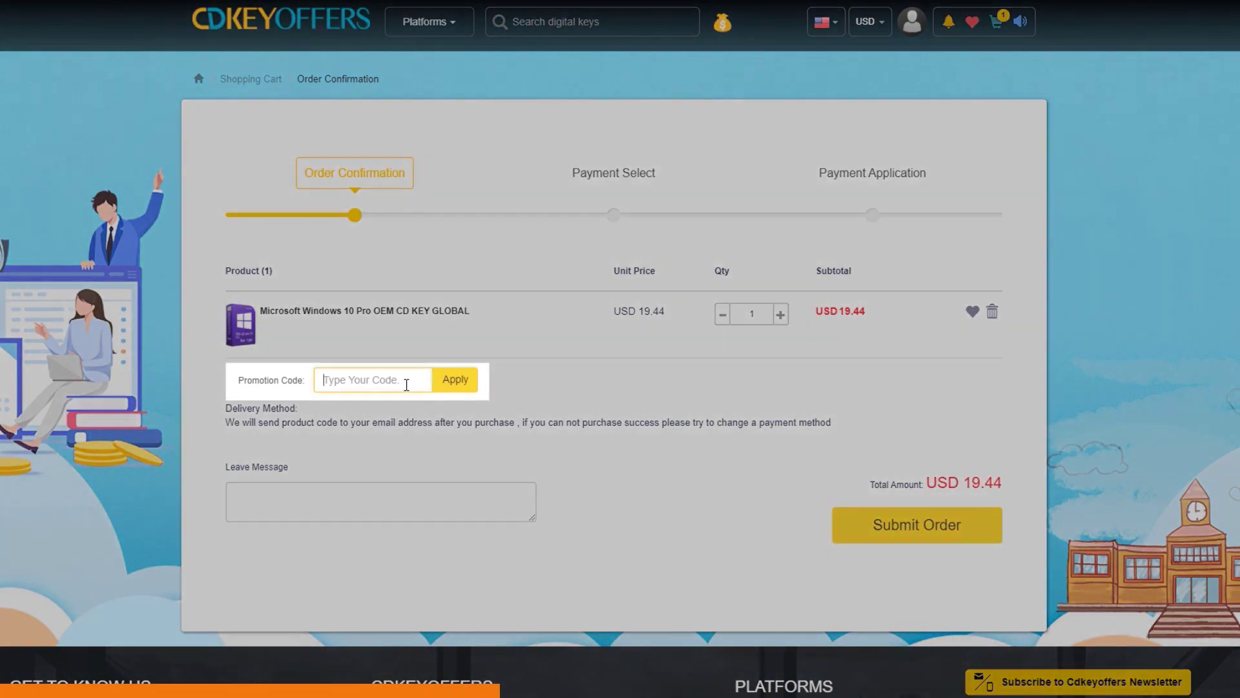
{"action": "type", "text": "dood20"}
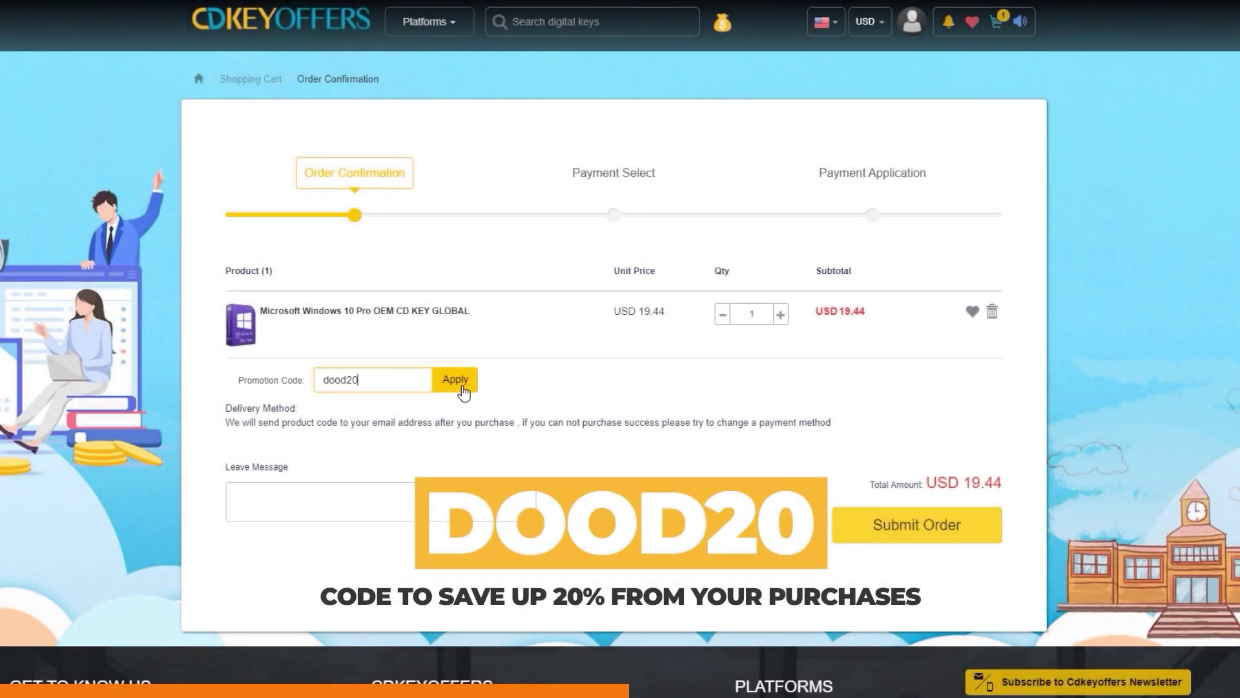
{"action": "left_click", "coordinate": [461, 385]}
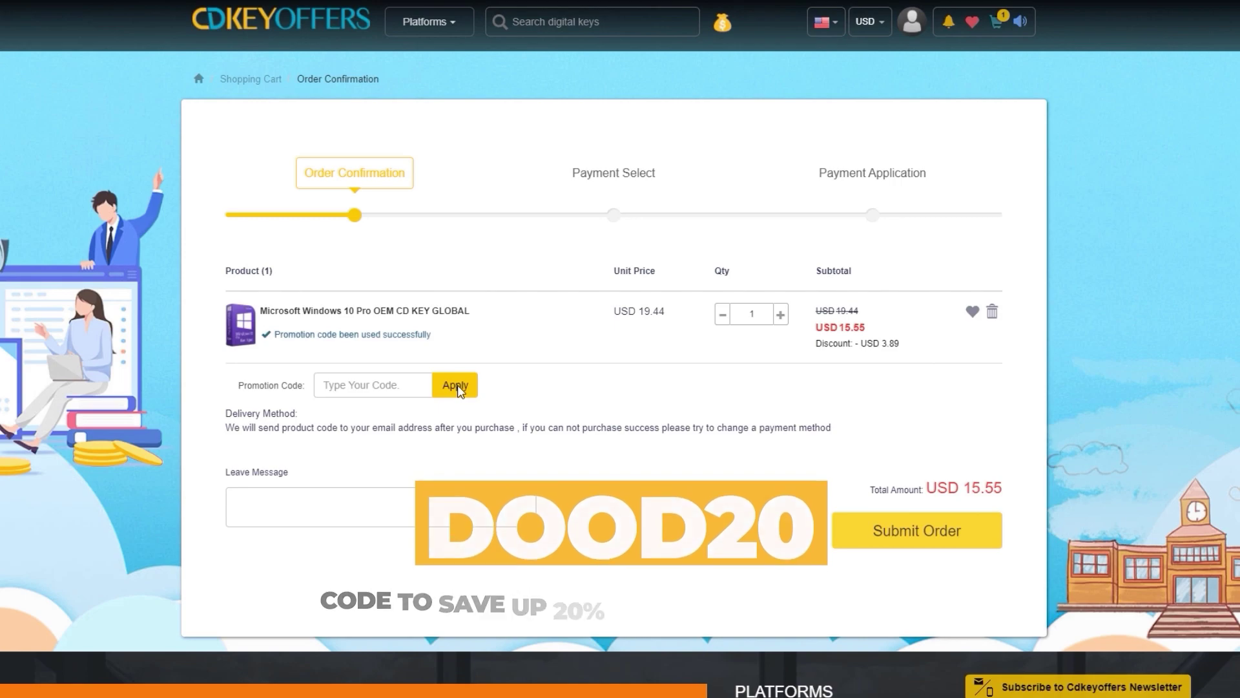
Submit the order, pay with PayPal, then reveal the purchased key and copy it
{"action": "left_click", "coordinate": [915, 526]}
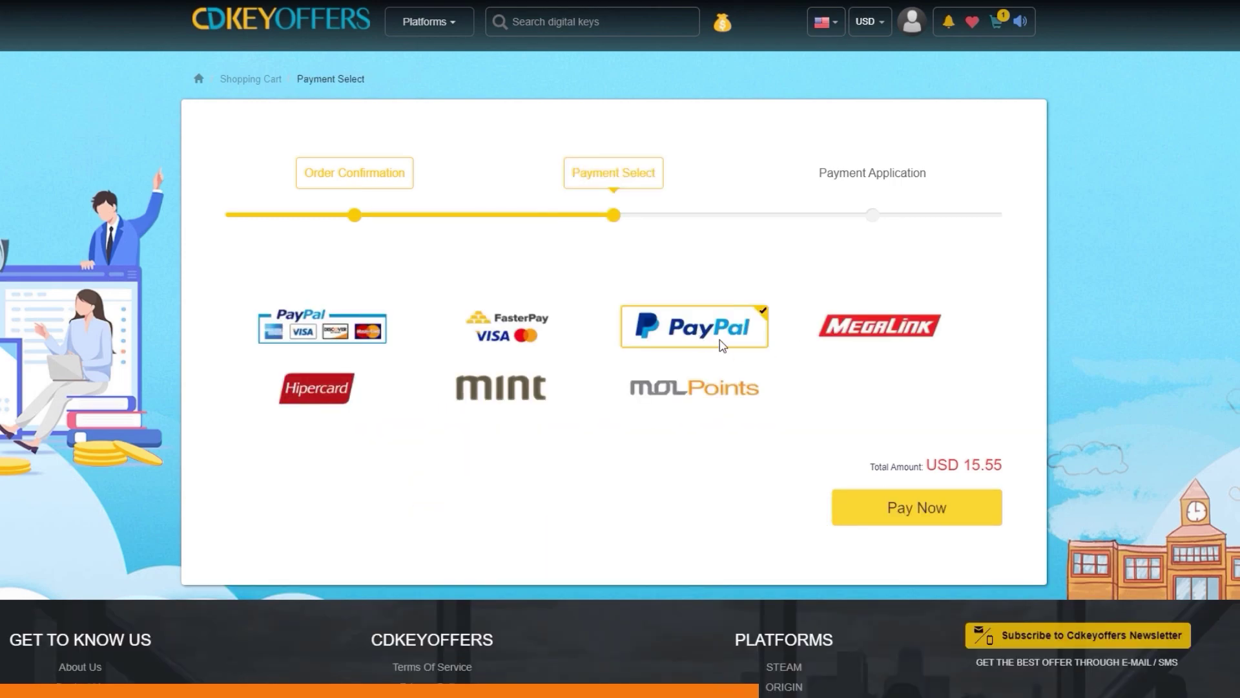
{"action": "left_click", "coordinate": [915, 521]}
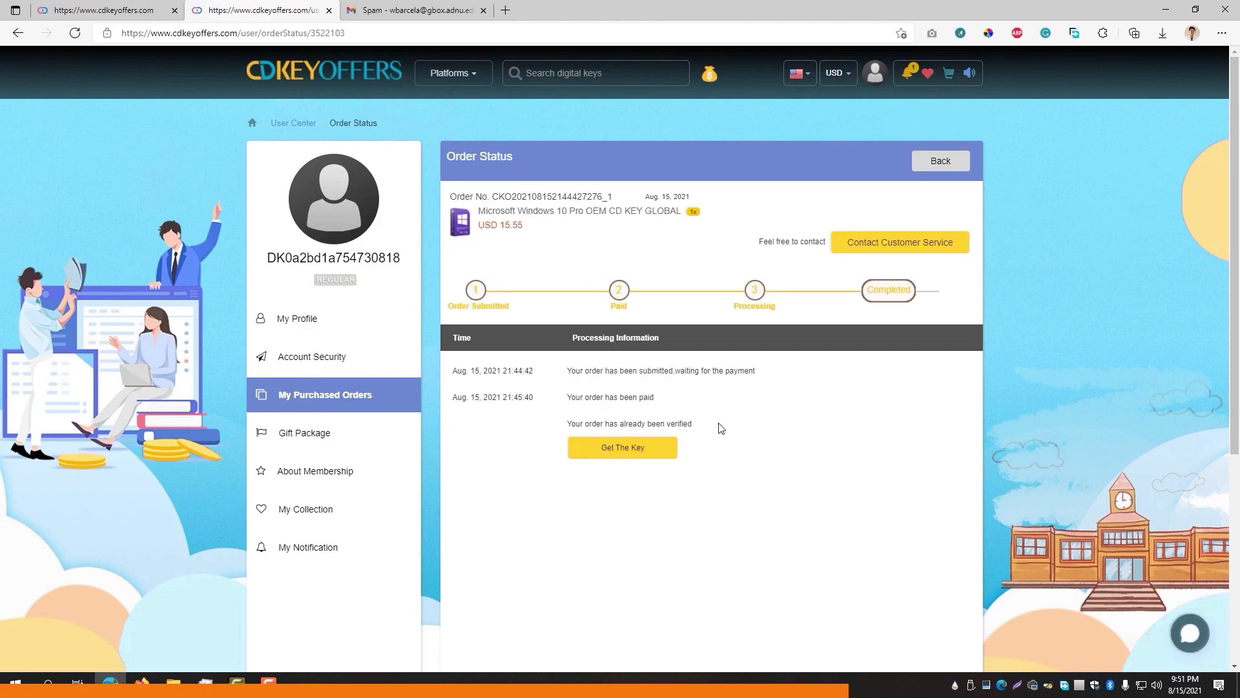
{"action": "left_click_drag", "start_coordinate": [718, 428], "coordinate": [566, 425]}
{"action": "left_click", "coordinate": [622, 447]}
{"action": "right_click", "coordinate": [609, 470]}
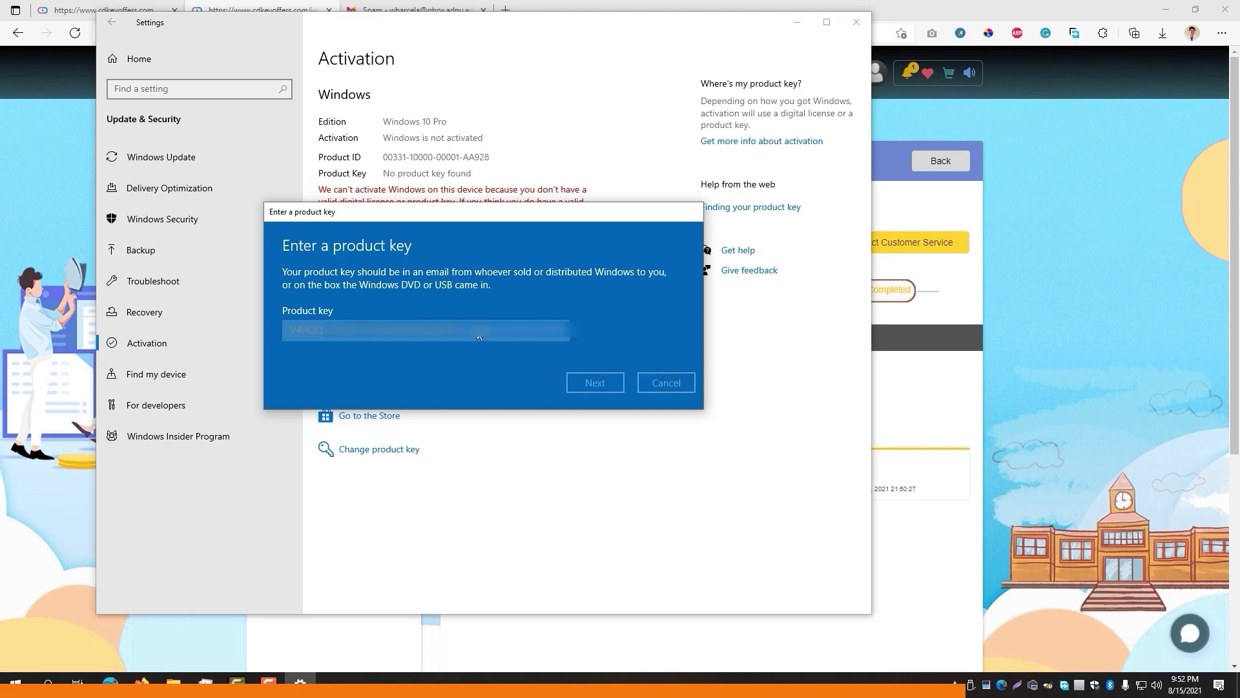
Activate Windows 10 Pro with the purchased key, dismiss the confirmation and close Settings
{"action": "left_click", "coordinate": [593, 346]}
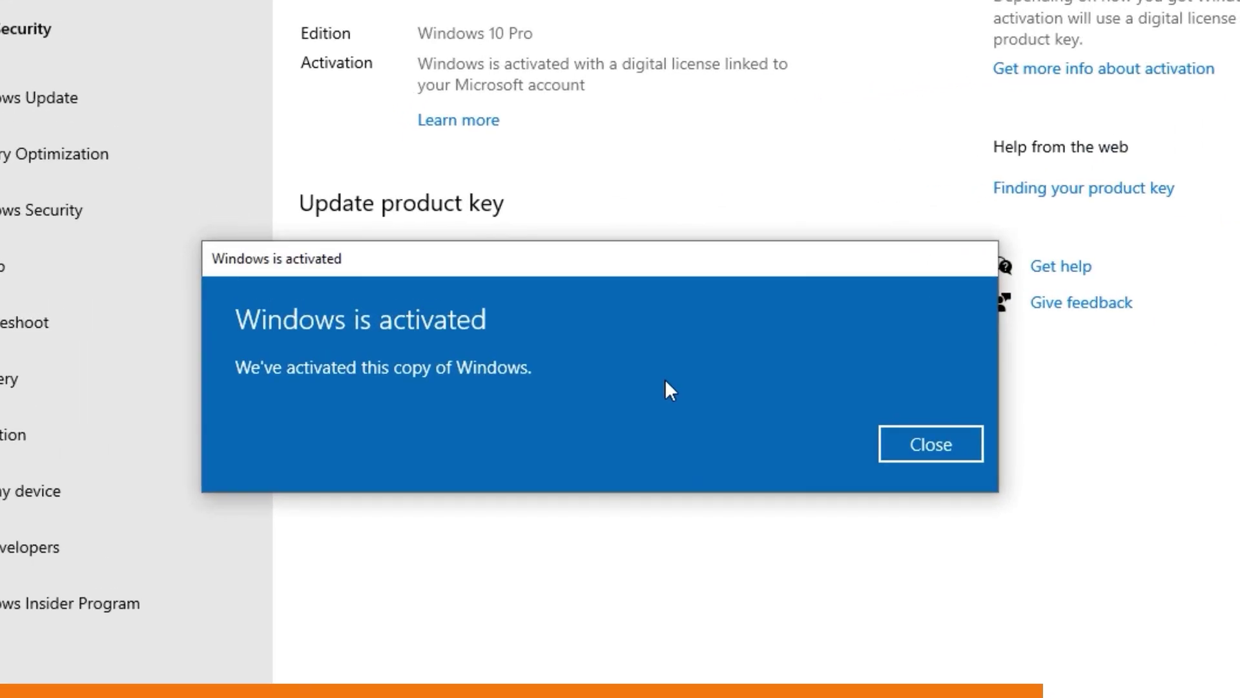
{"action": "left_click", "coordinate": [882, 443]}
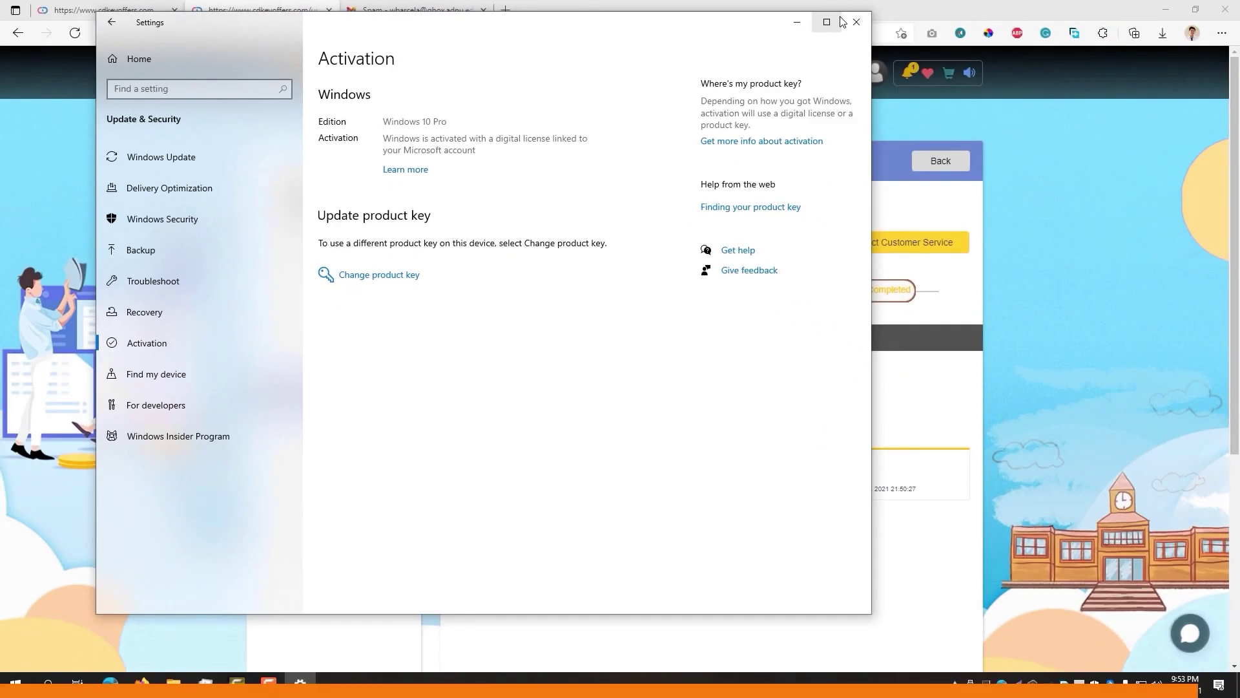
{"action": "left_click", "coordinate": [855, 22]}
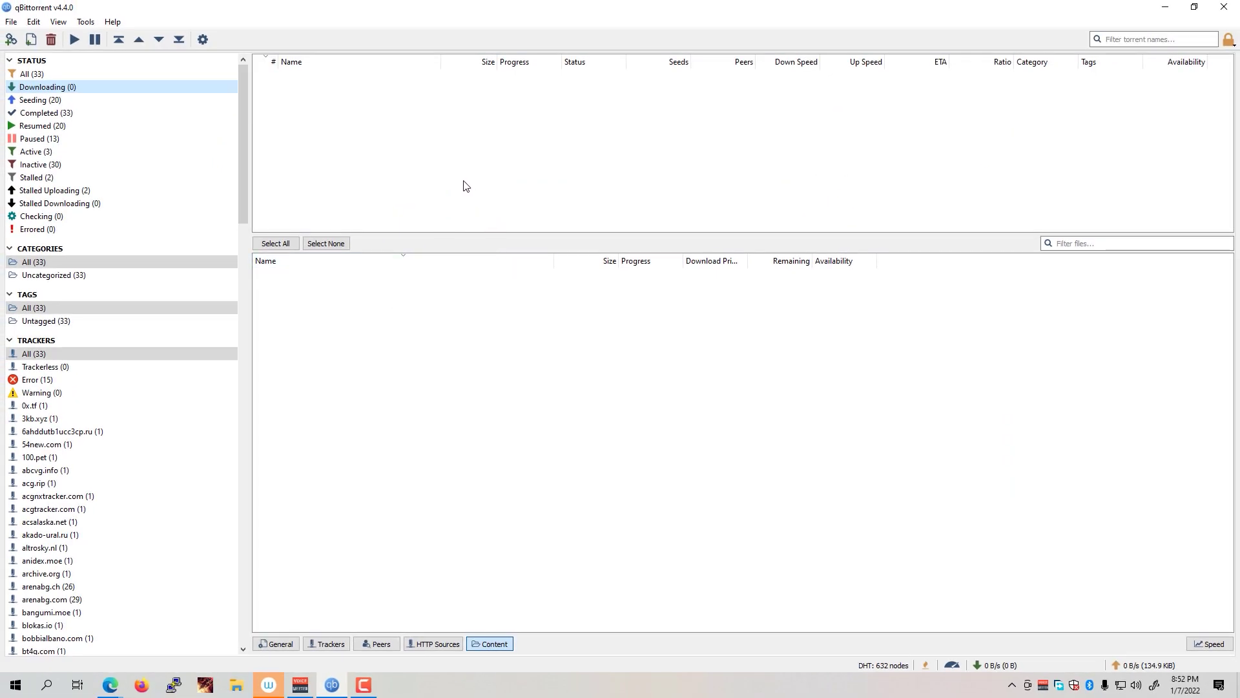
In Options > Connection, keep TCP and µTP and set a random listening port of 53776
{"action": "left_click", "coordinate": [85, 22]}
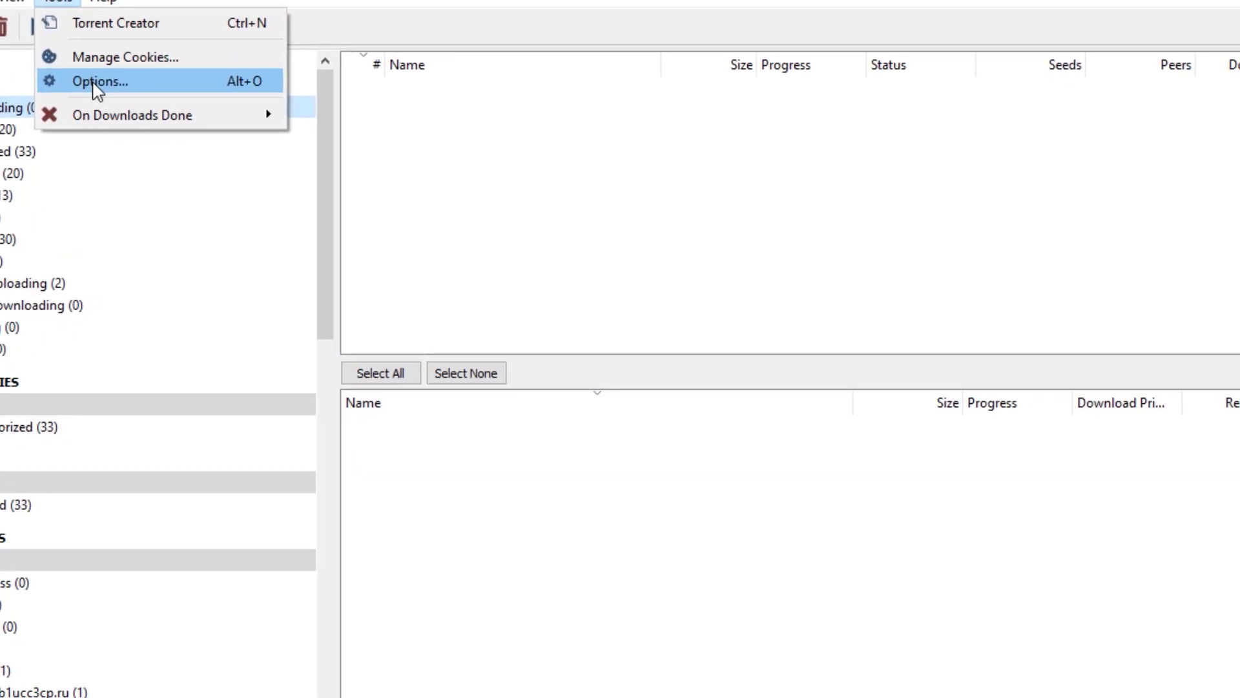
{"action": "left_click", "coordinate": [181, 124]}
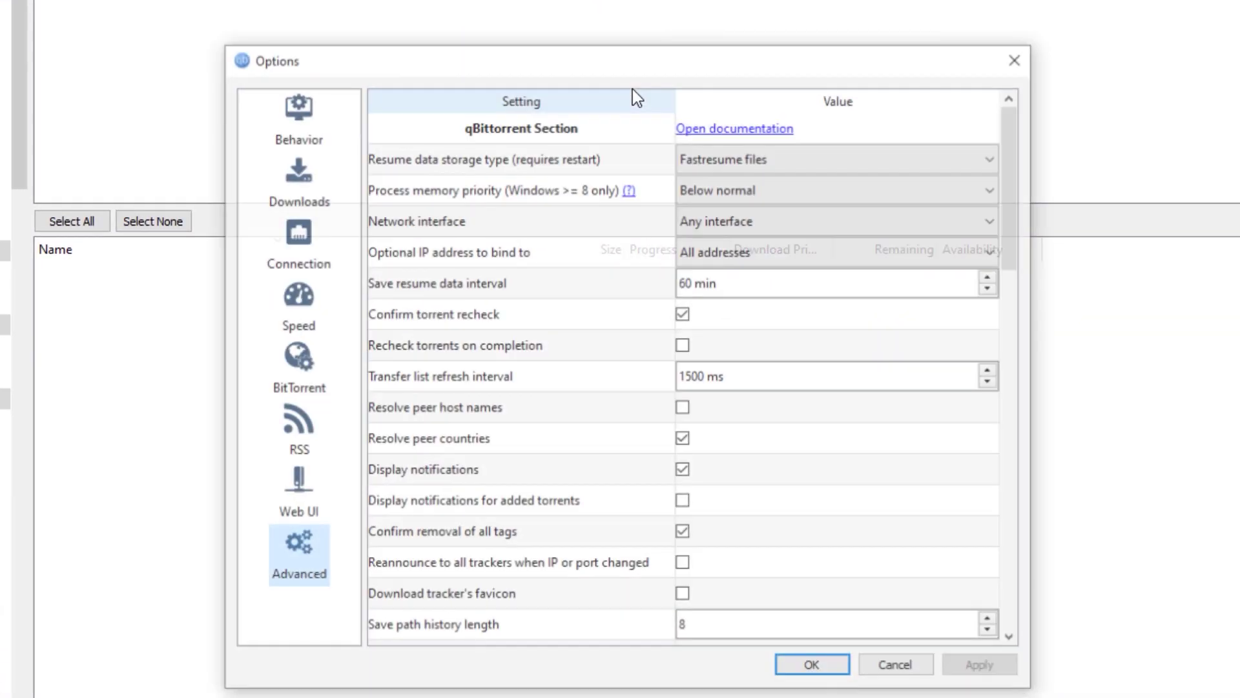
{"action": "left_click", "coordinate": [269, 77]}
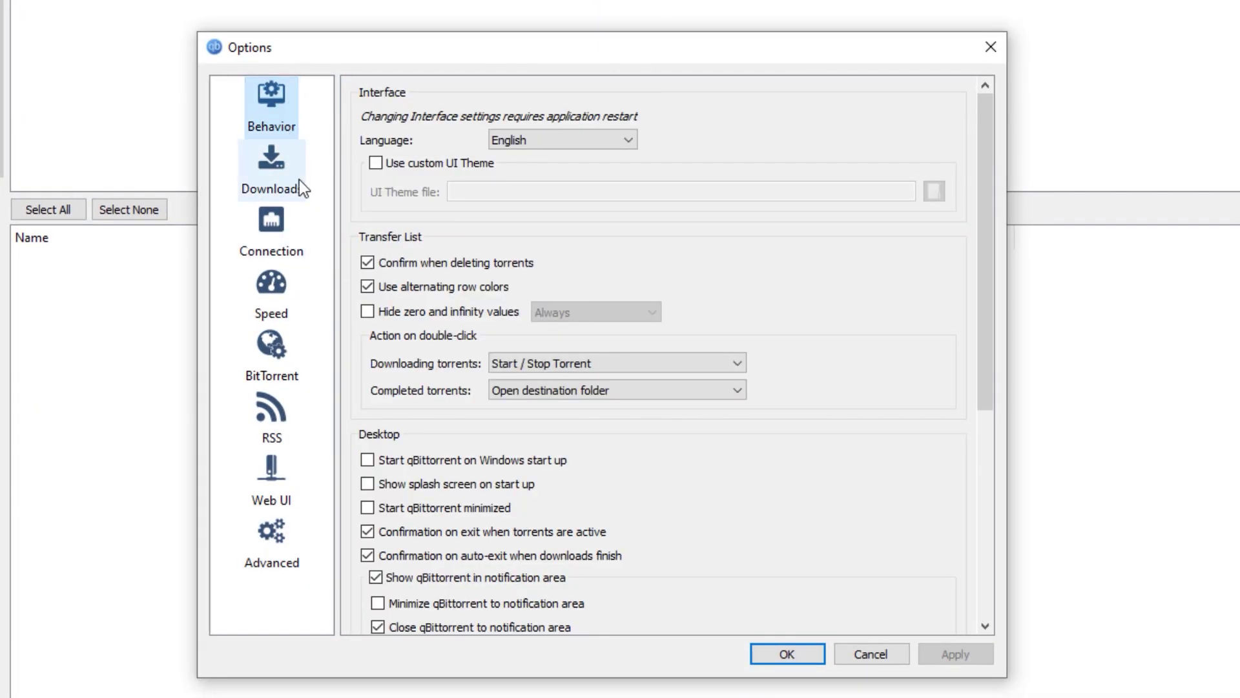
{"action": "left_click", "coordinate": [274, 237]}
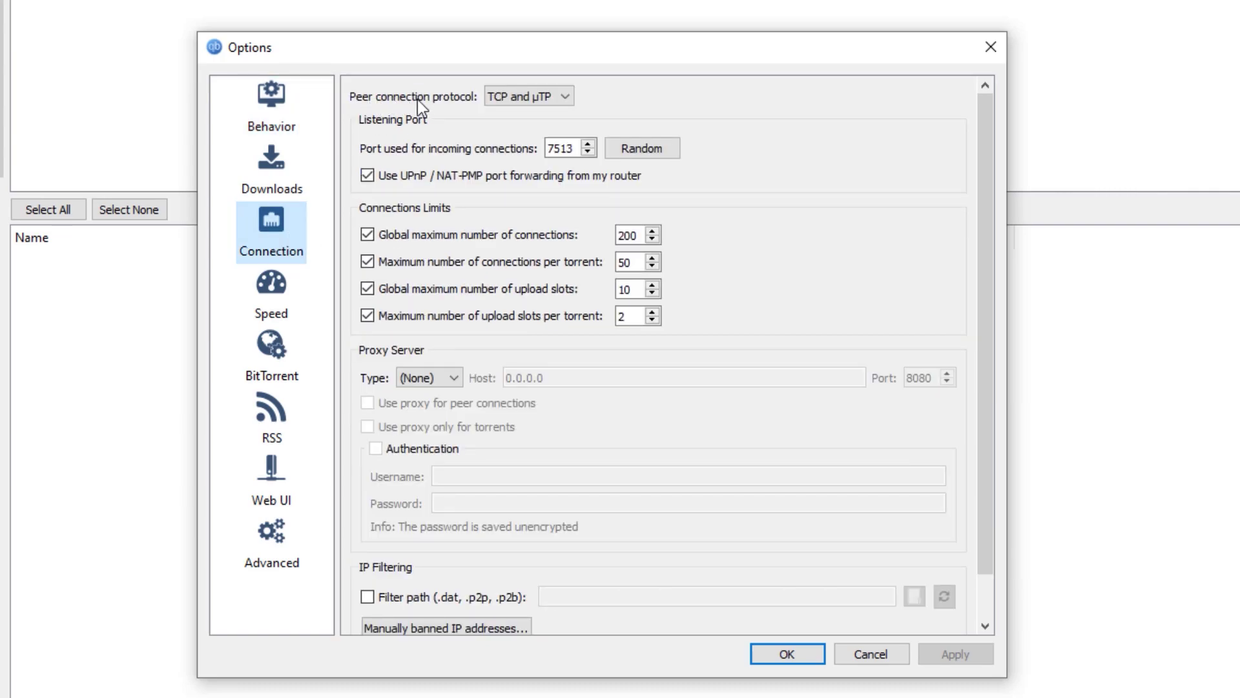
{"action": "left_click", "coordinate": [517, 100]}
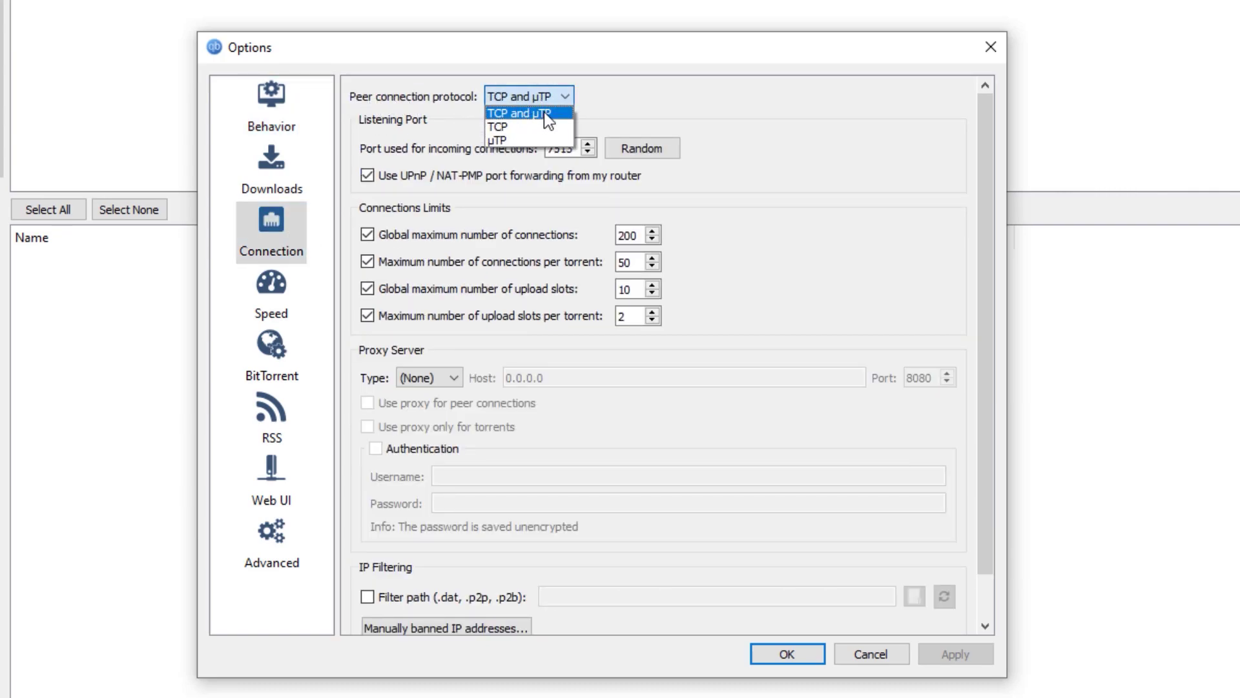
{"action": "left_click", "coordinate": [544, 112]}
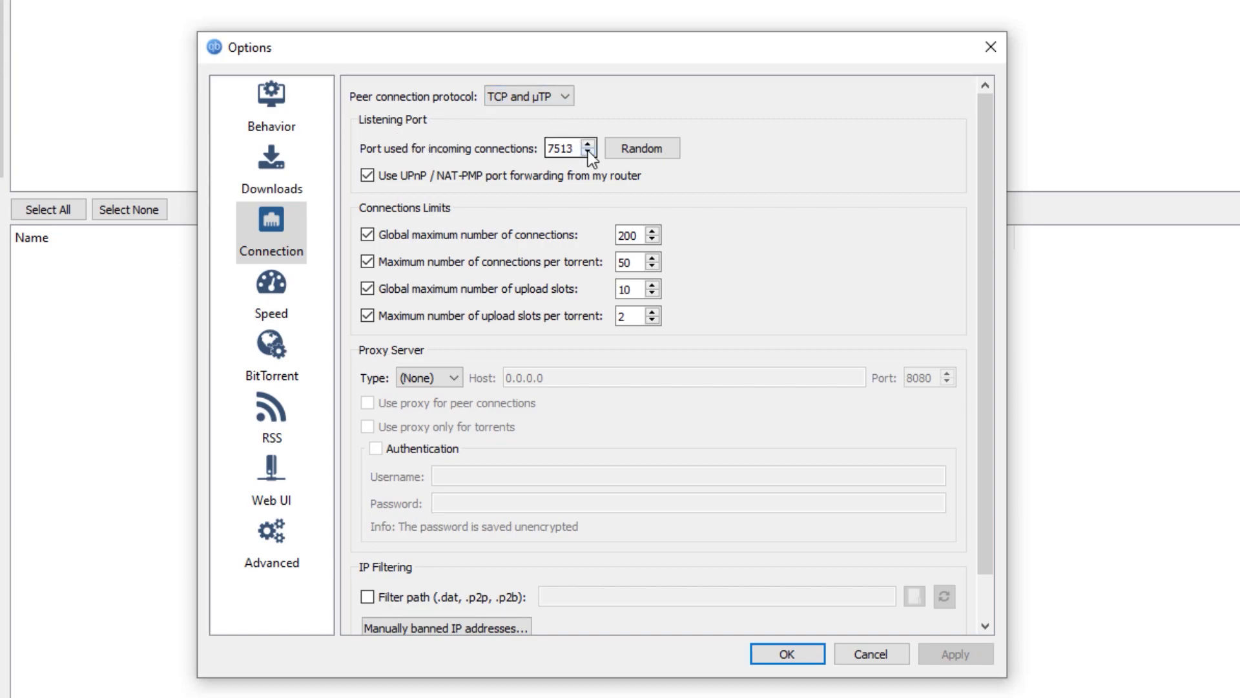
{"action": "left_click", "coordinate": [633, 145]}
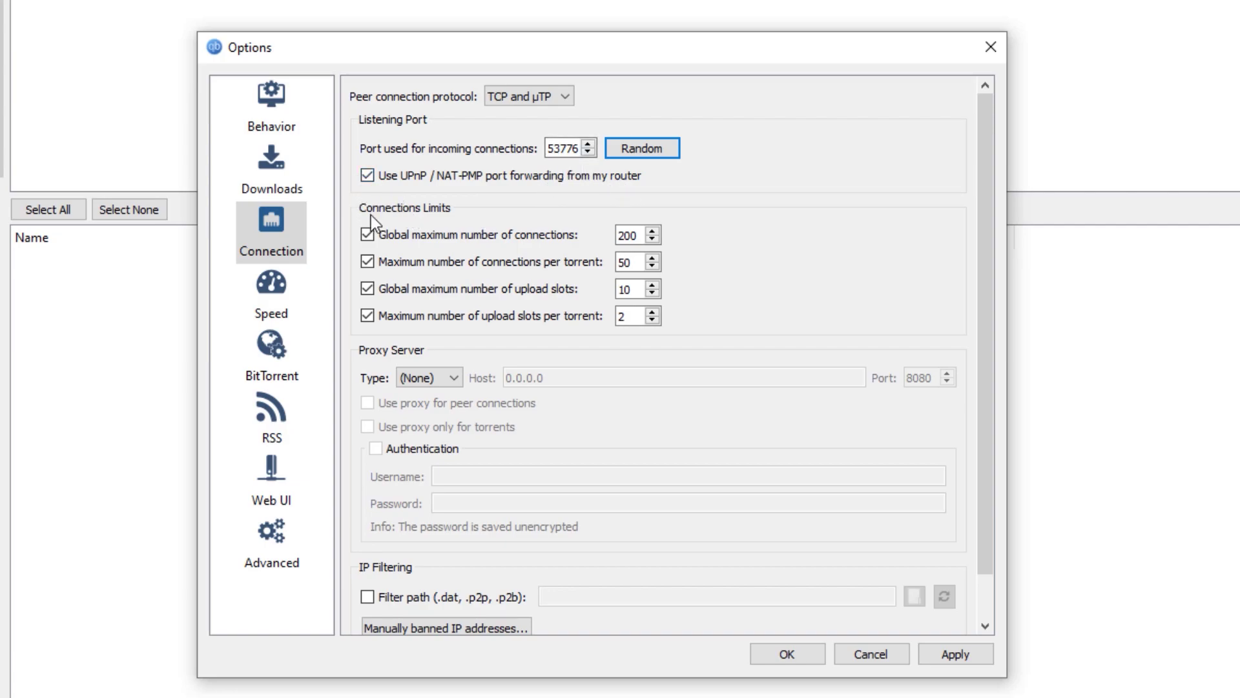
Enter limits of 500 global connections, 100 per torrent and 20 global upload slots, moving to per-torrent slots
{"action": "double_click", "coordinate": [645, 235]}
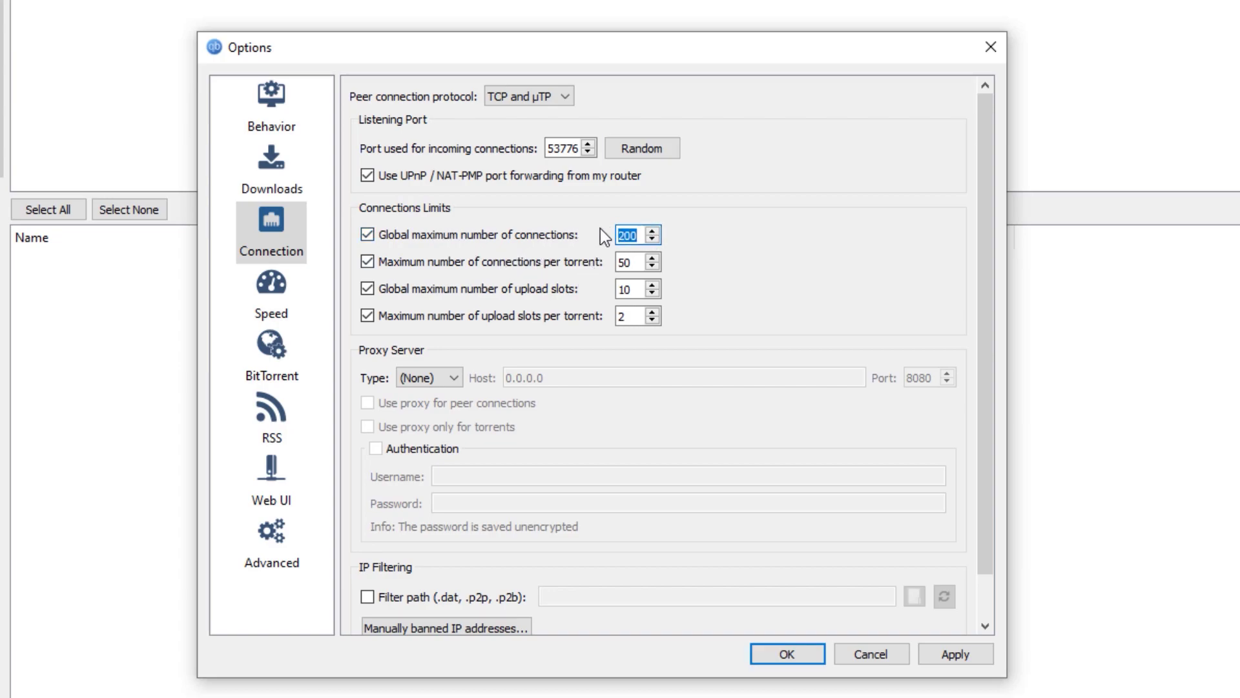
{"action": "type", "text": "500"}
{"action": "double_click", "coordinate": [632, 261]}
{"action": "type", "text": "100"}
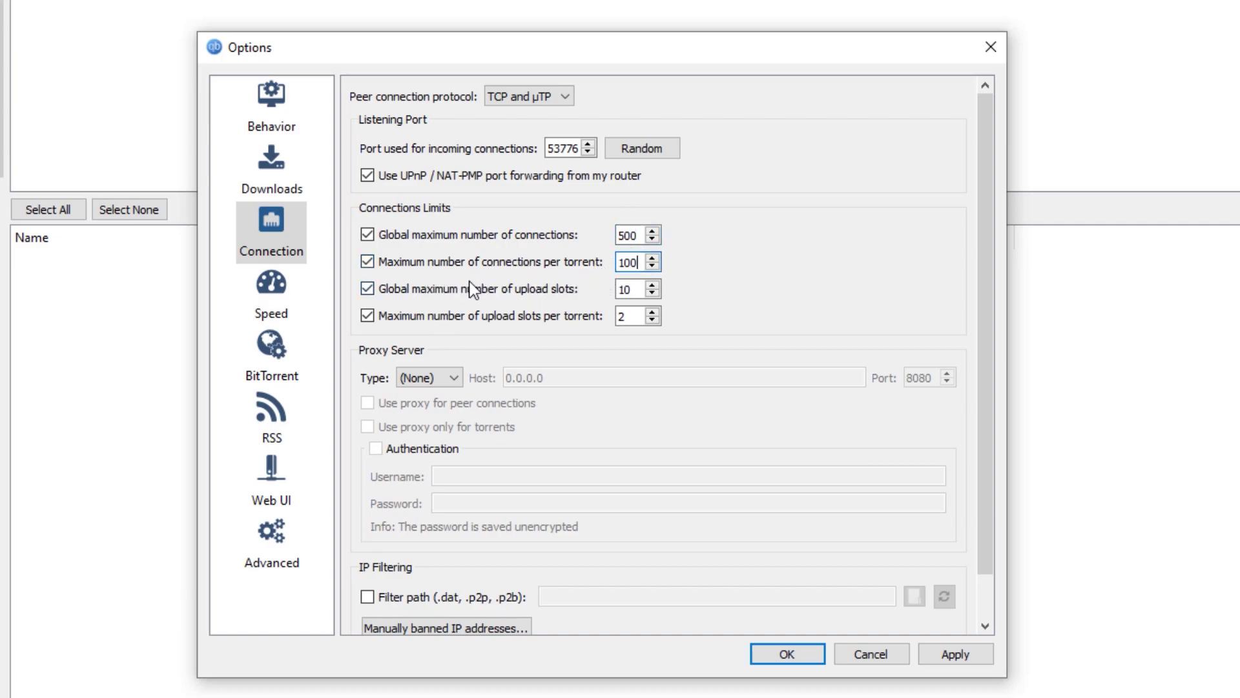
{"action": "double_click", "coordinate": [638, 292]}
{"action": "type", "text": "20"}
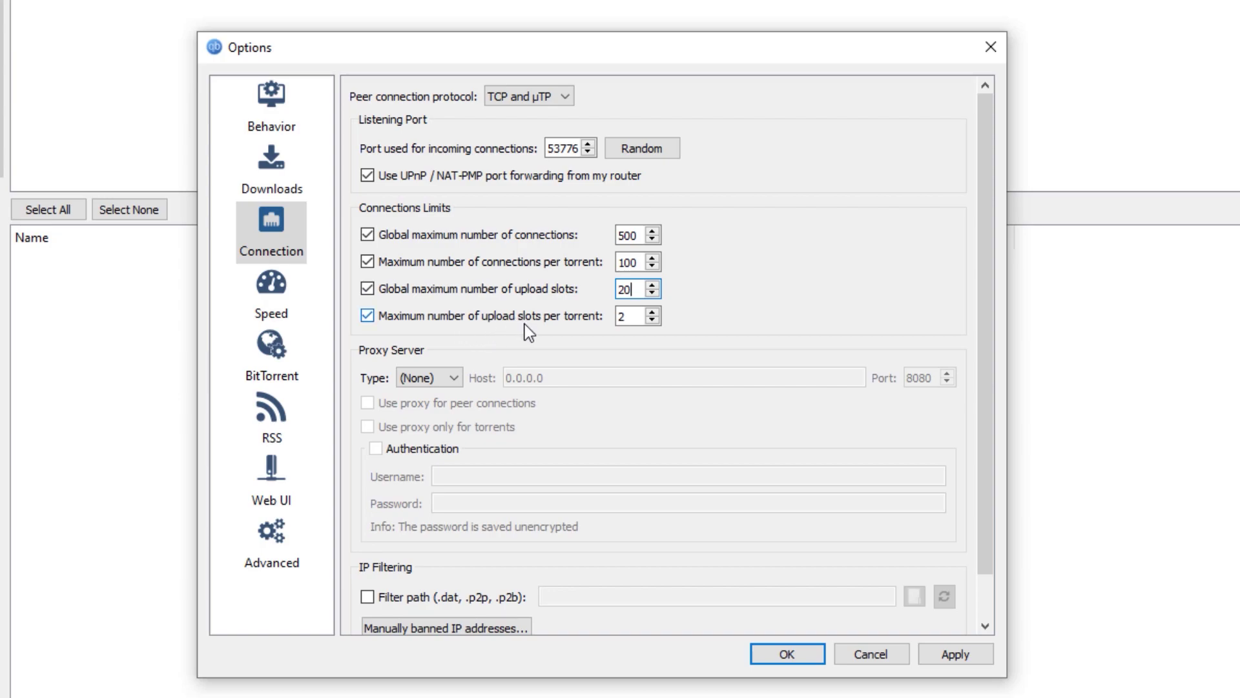
{"action": "key", "text": "Tab"}
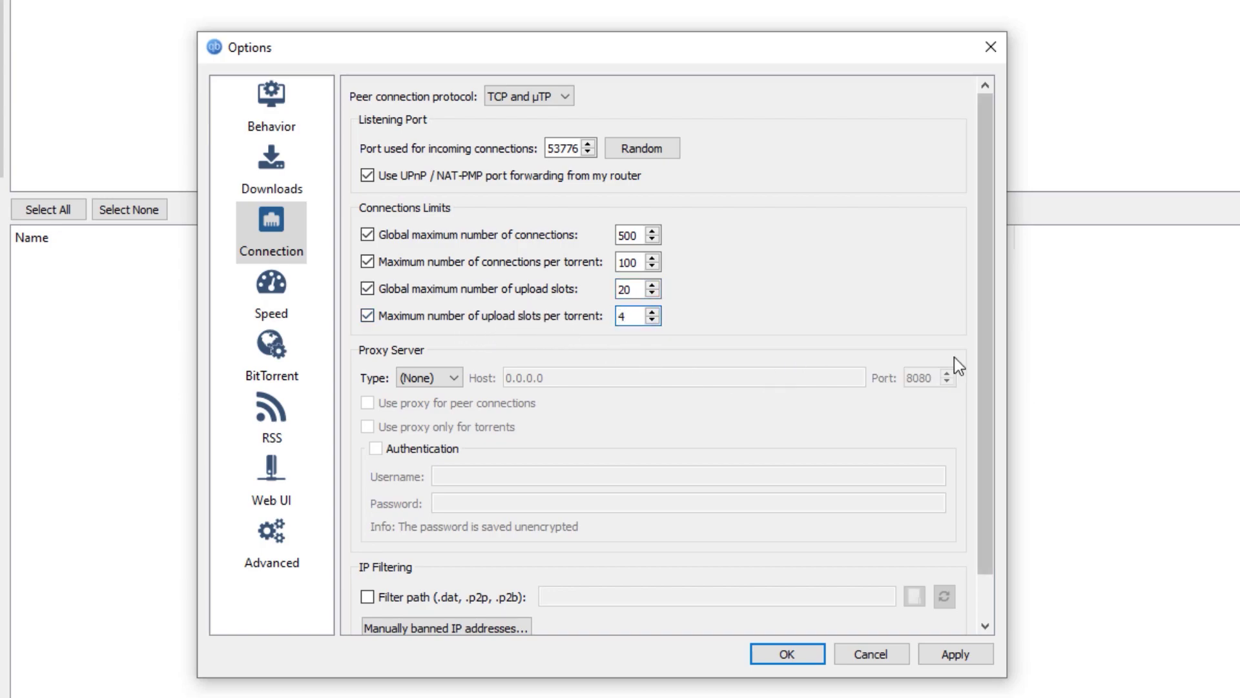
On the Speed page, set the alternative upload and download rate limits to 0 (unlimited)
{"action": "left_click_drag", "start_coordinate": [987, 423], "coordinate": [1001, 476]}
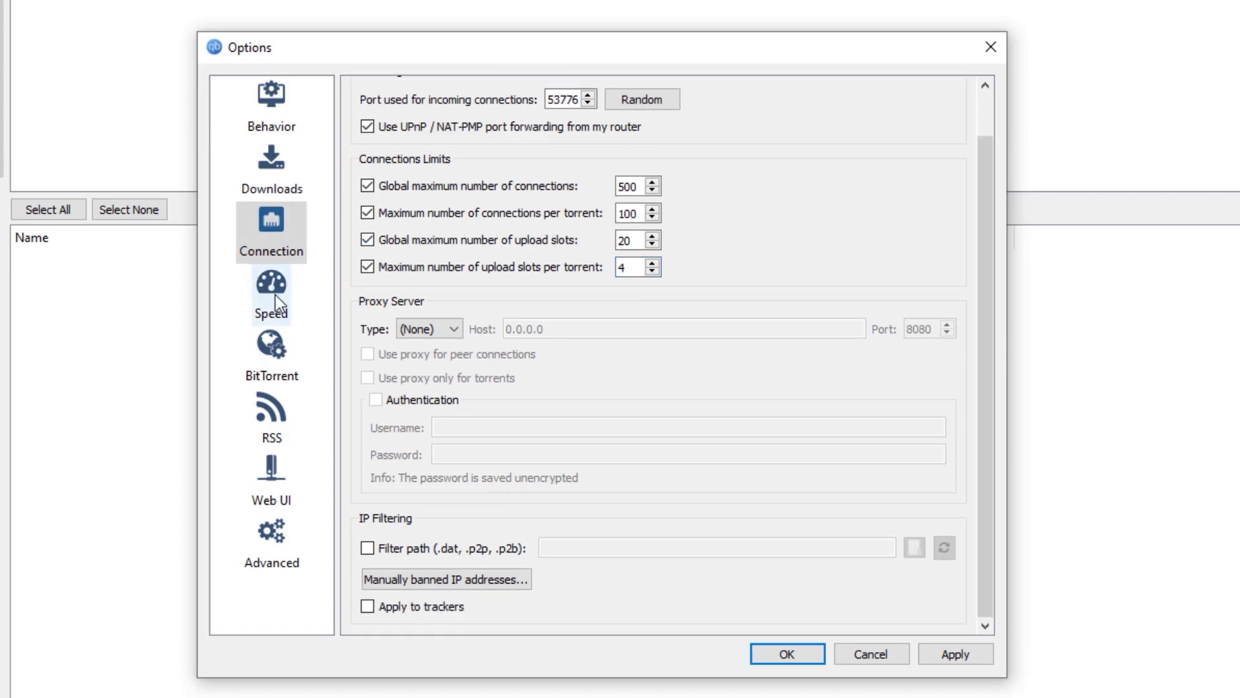
{"action": "left_click", "coordinate": [275, 295]}
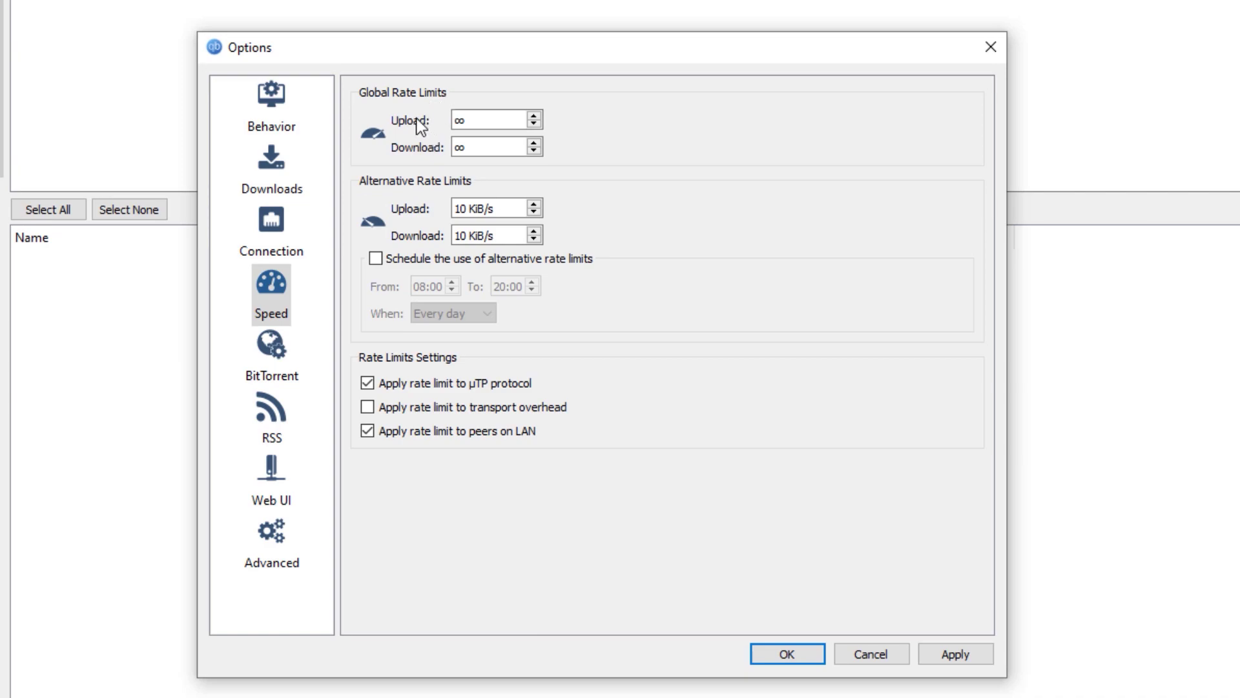
{"action": "left_click", "coordinate": [498, 122]}
{"action": "left_click", "coordinate": [498, 147]}
{"action": "left_click", "coordinate": [501, 124]}
{"action": "left_click", "coordinate": [498, 147]}
{"action": "left_click", "coordinate": [498, 122]}
{"action": "left_click", "coordinate": [466, 148]}
{"action": "left_click_drag", "start_coordinate": [503, 208], "coordinate": [434, 232]}
{"action": "type", "text": "00"}
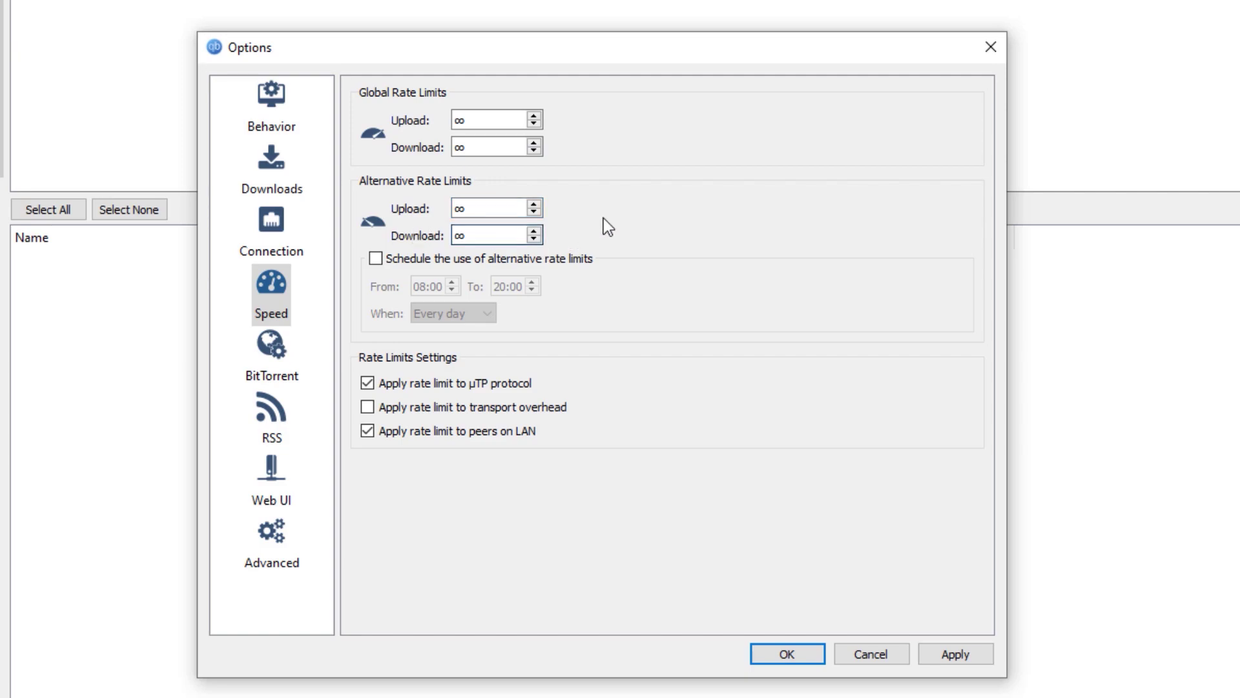
{"action": "left_click", "coordinate": [280, 360]}
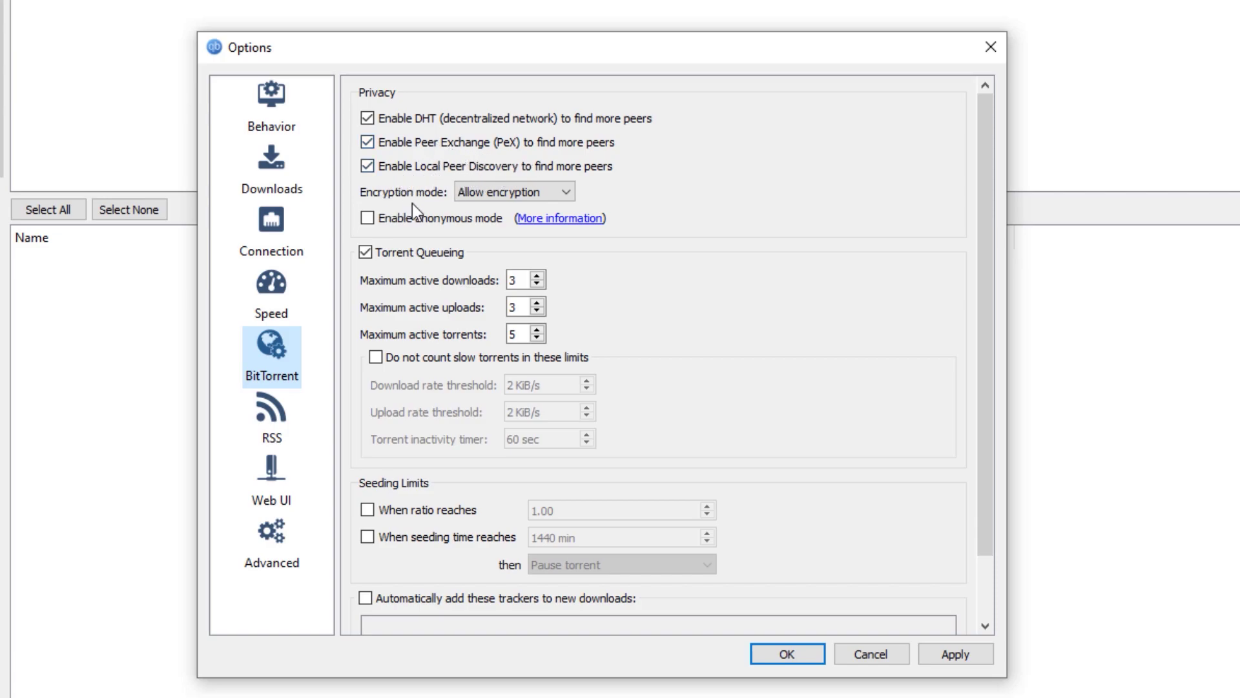
Keep encryption mode on Allow encryption and enable anonymous mode
{"action": "left_click", "coordinate": [457, 197]}
{"action": "left_click", "coordinate": [414, 220]}
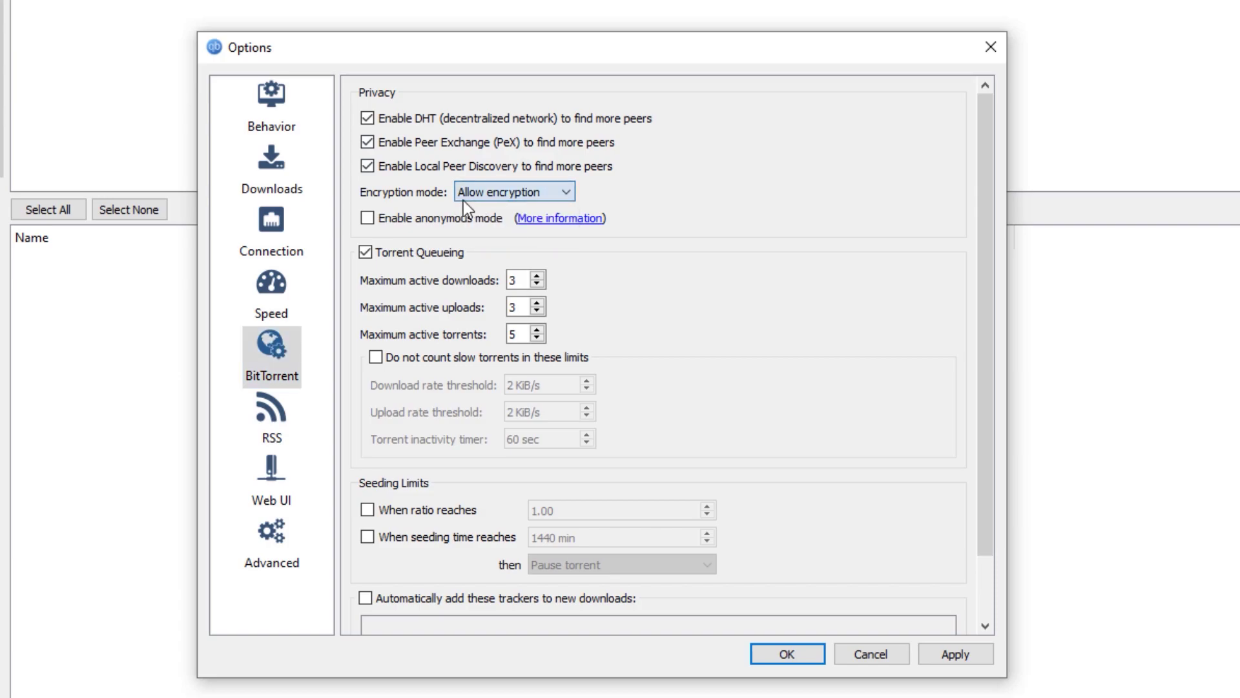
{"action": "left_click", "coordinate": [365, 219]}
Review the 3/3/5 queueing limits and stop counting slow torrents toward them
{"action": "double_click", "coordinate": [524, 279]}
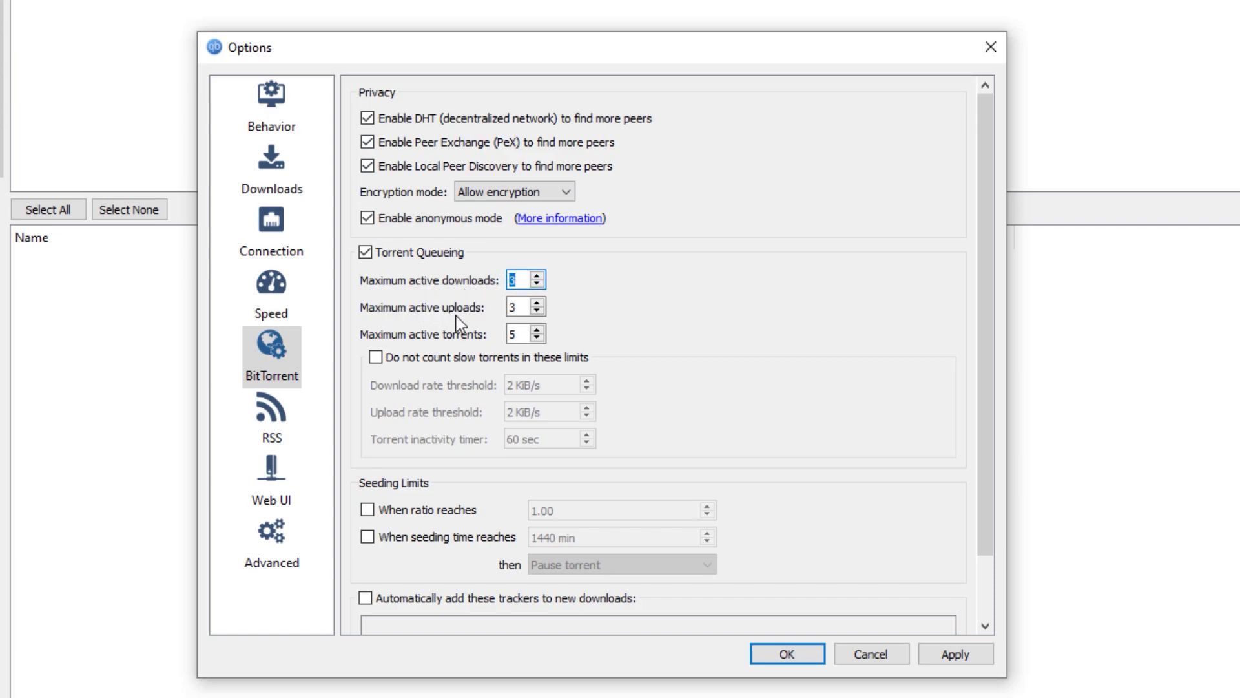
{"action": "double_click", "coordinate": [517, 307]}
{"action": "double_click", "coordinate": [524, 335]}
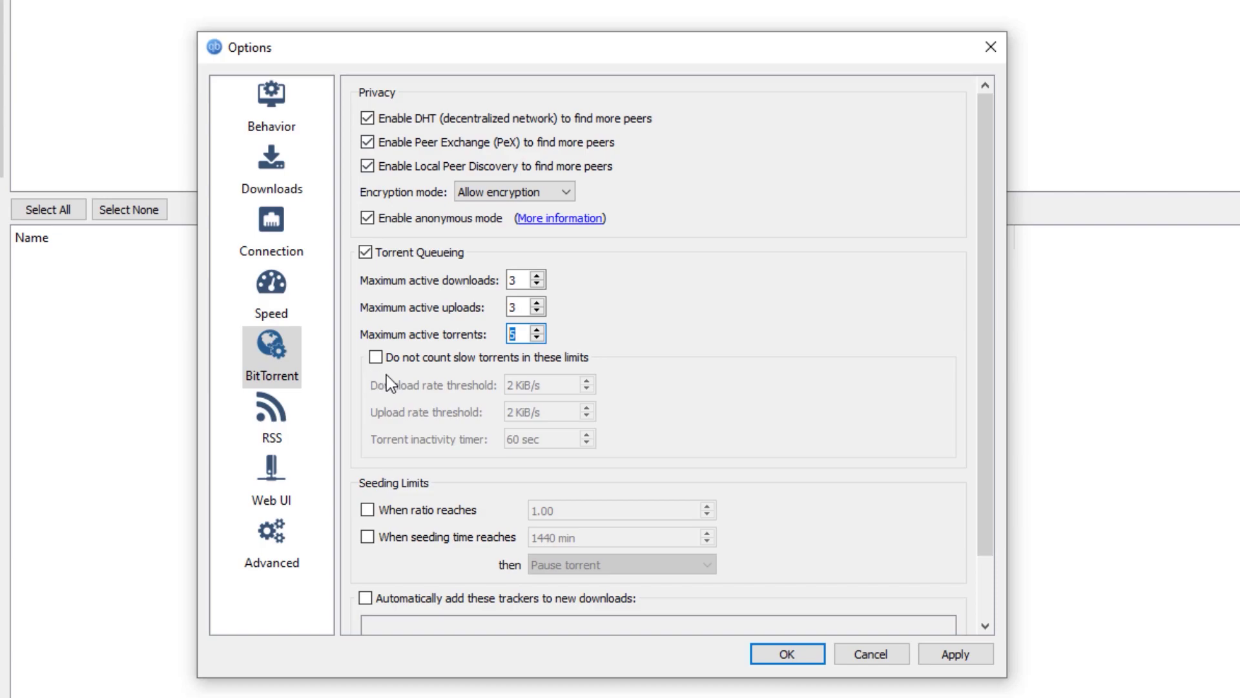
{"action": "left_click", "coordinate": [470, 363]}
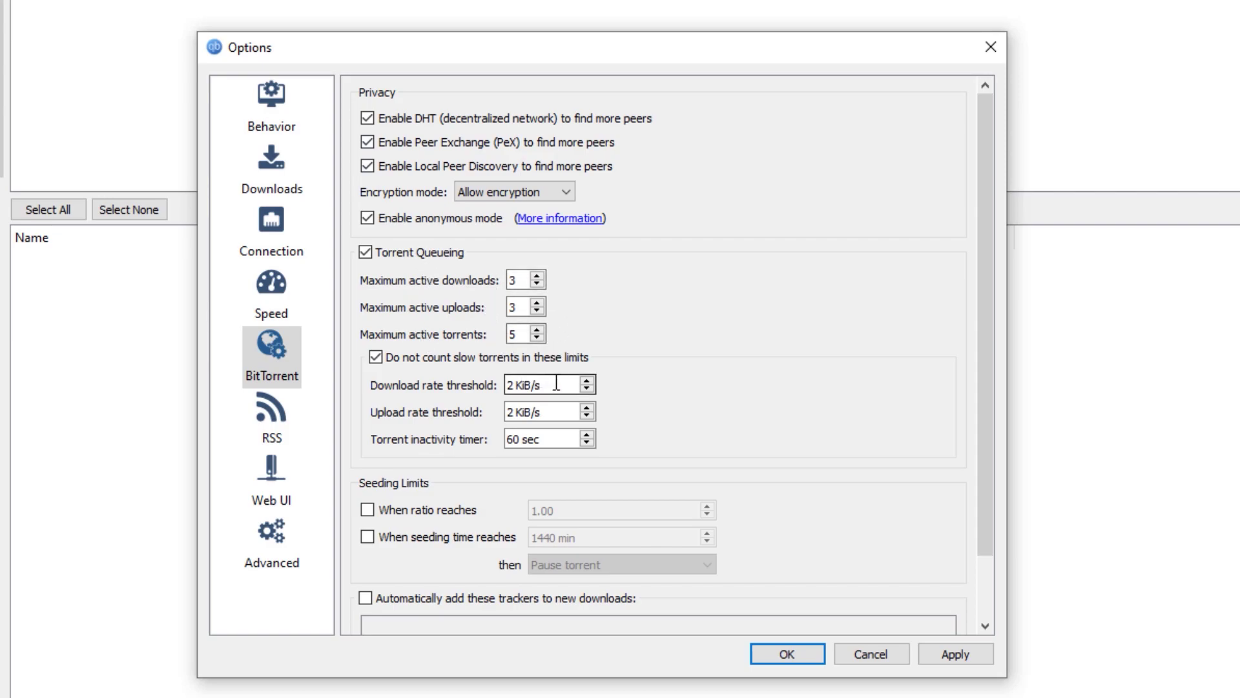
Set the download and upload rate thresholds to 10 KiB/s, keeping the 60 sec inactivity timer
{"action": "left_click_drag", "start_coordinate": [559, 385], "coordinate": [485, 385]}
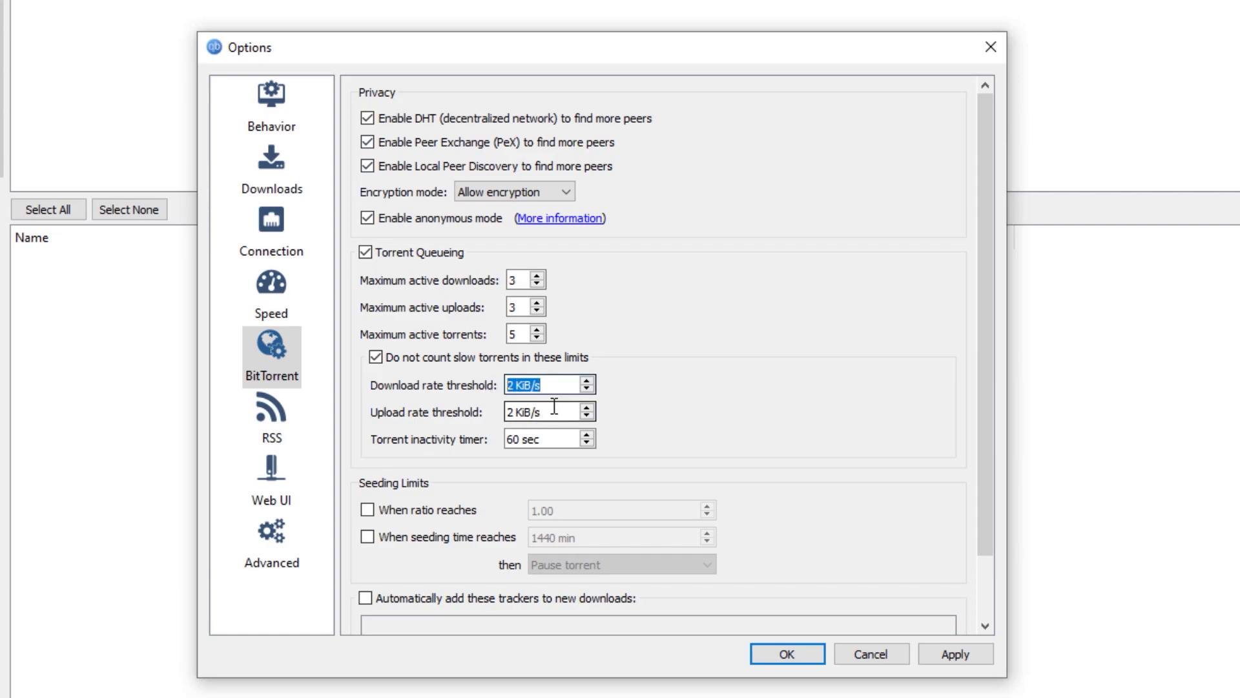
{"action": "type", "text": "10"}
{"action": "left_click_drag", "start_coordinate": [556, 415], "coordinate": [487, 395]}
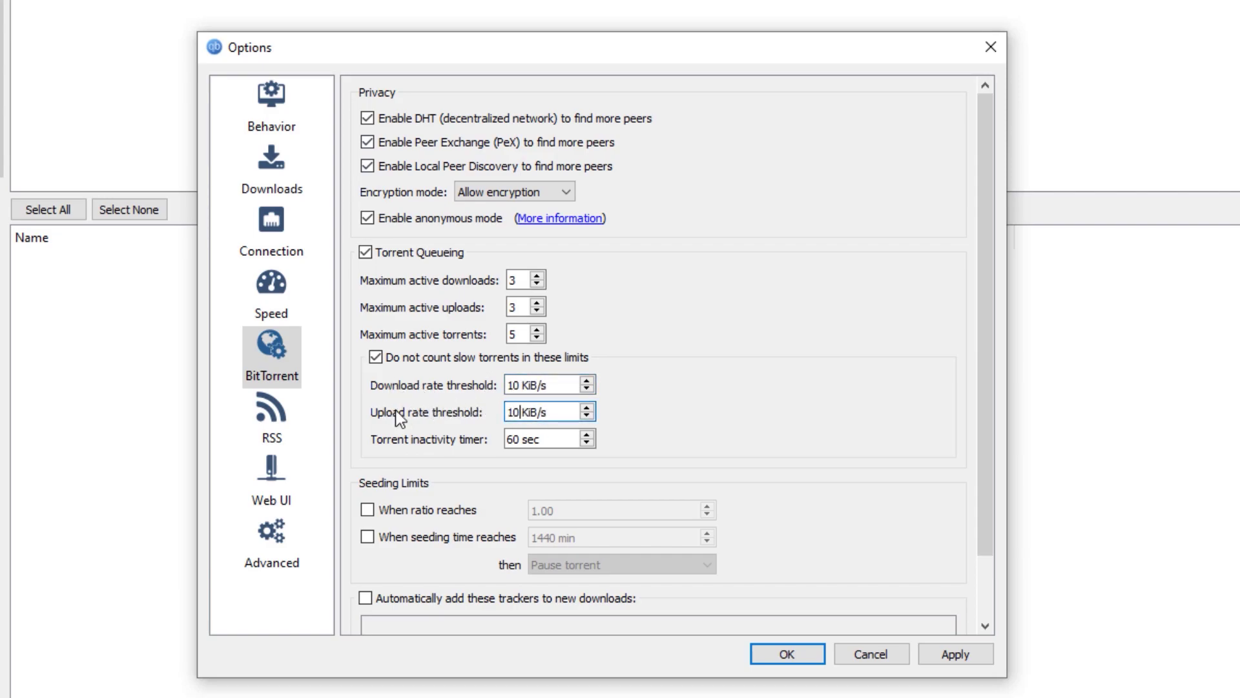
{"action": "left_click", "coordinate": [532, 384]}
{"action": "left_click_drag", "start_coordinate": [562, 437], "coordinate": [432, 432]}
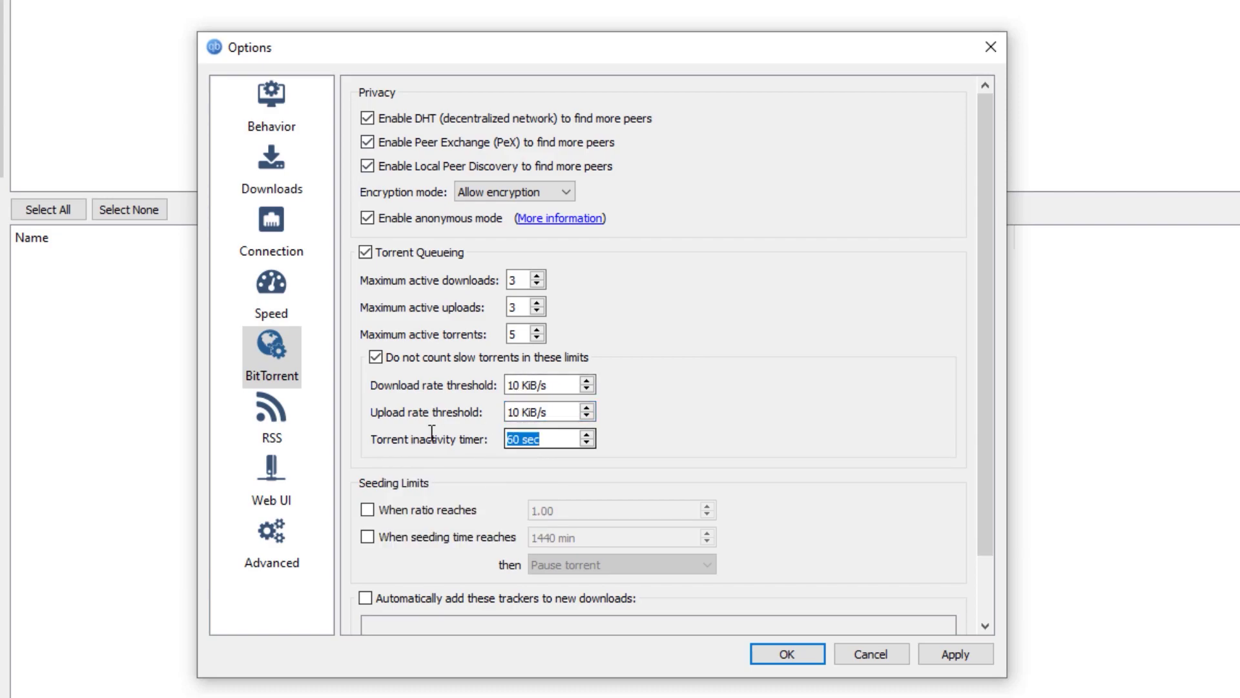
{"action": "left_click", "coordinate": [563, 439]}
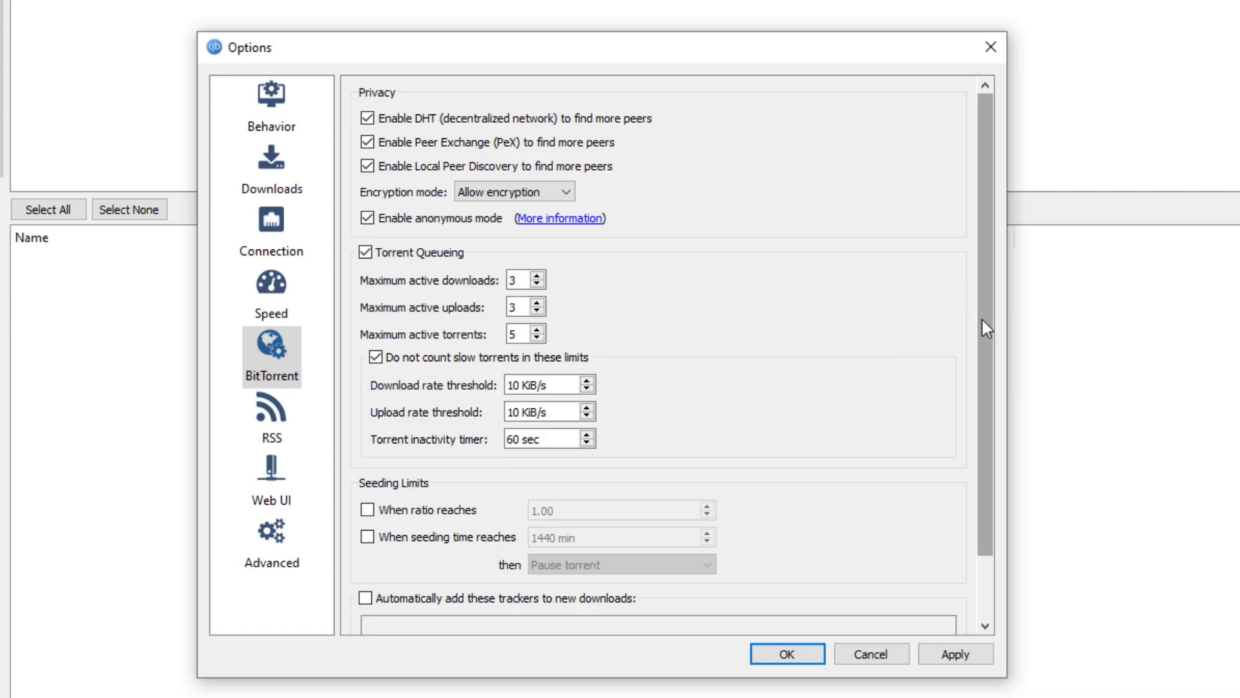
Enable automatically adding trackers to new downloads
{"action": "left_click_drag", "start_coordinate": [983, 319], "coordinate": [983, 389]}
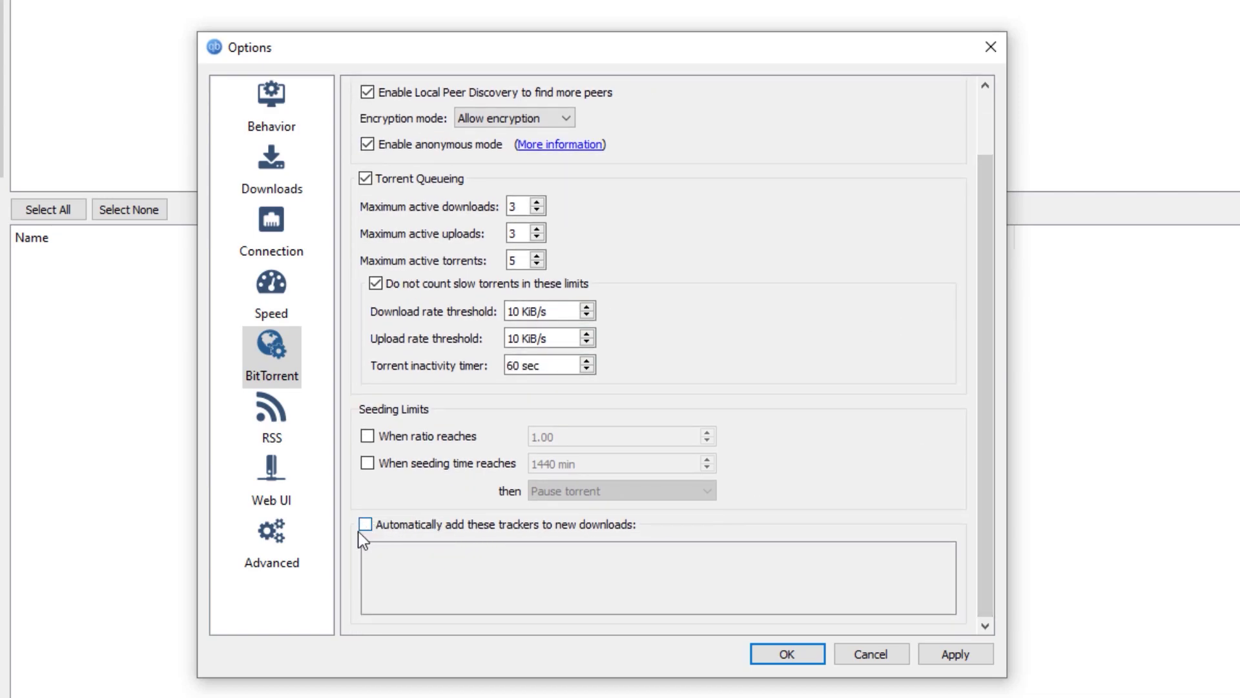
{"action": "left_click", "coordinate": [417, 529]}
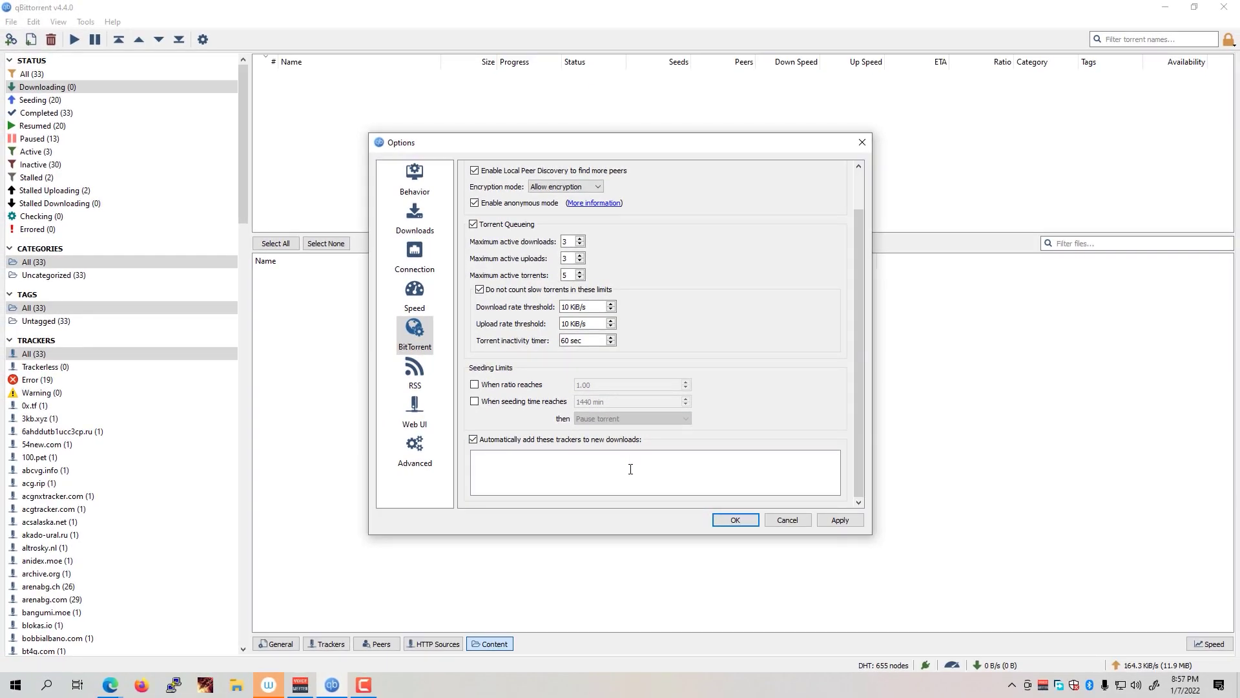
{"action": "left_click", "coordinate": [232, 575]}
Select the article's full list of tracker announce URLs and copy it
{"action": "scroll", "coordinate": [559, 282], "scroll_direction": "up", "scroll_amount": 15}
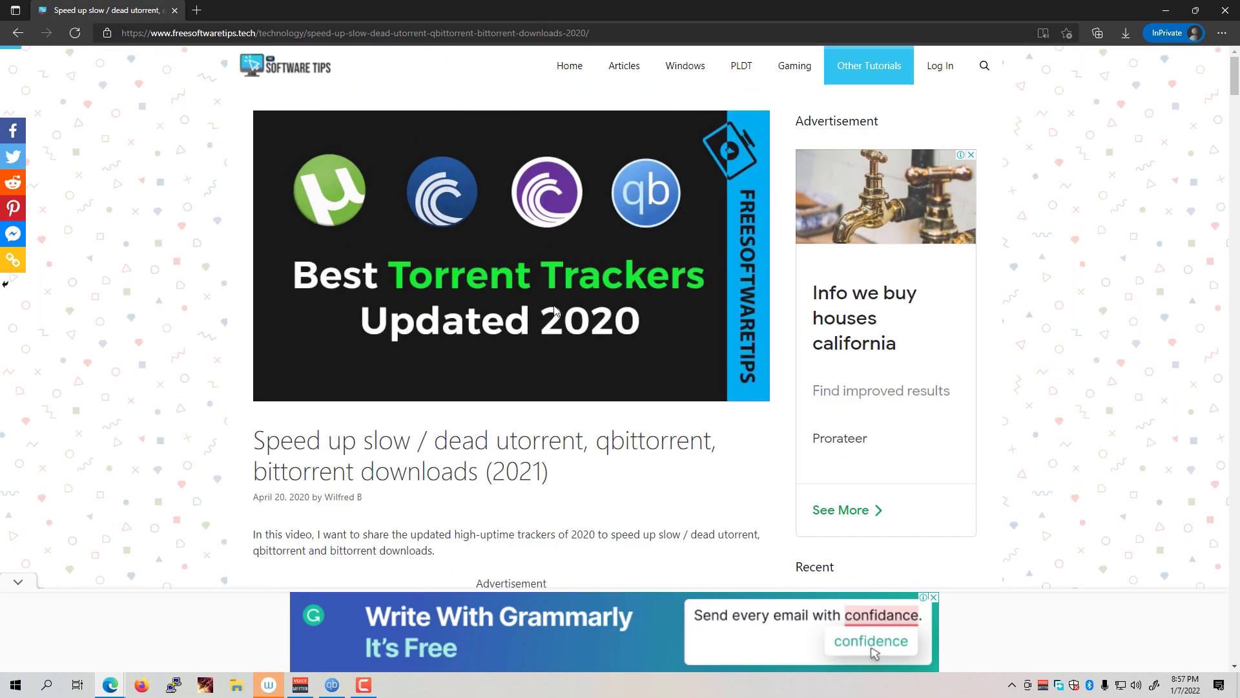
{"action": "scroll", "coordinate": [567, 305], "scroll_direction": "down", "scroll_amount": 9}
{"action": "scroll", "coordinate": [567, 305], "scroll_direction": "down", "scroll_amount": 15}
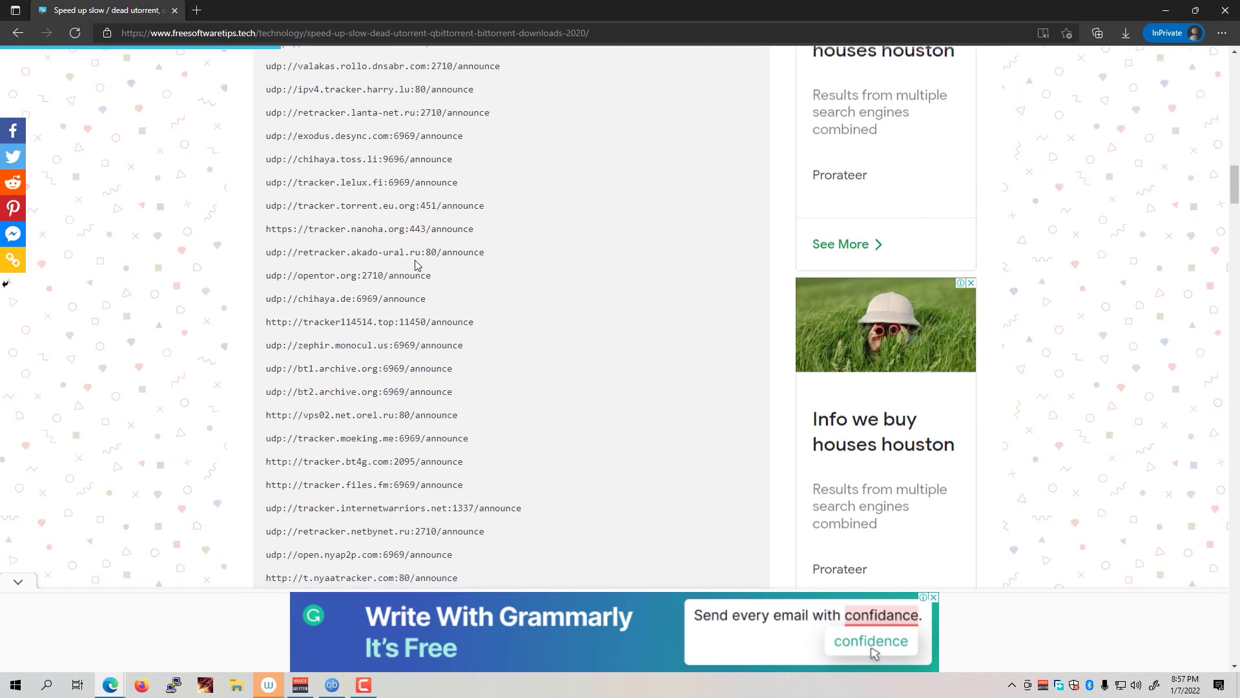
{"action": "scroll", "coordinate": [362, 341], "scroll_direction": "up", "scroll_amount": 4}
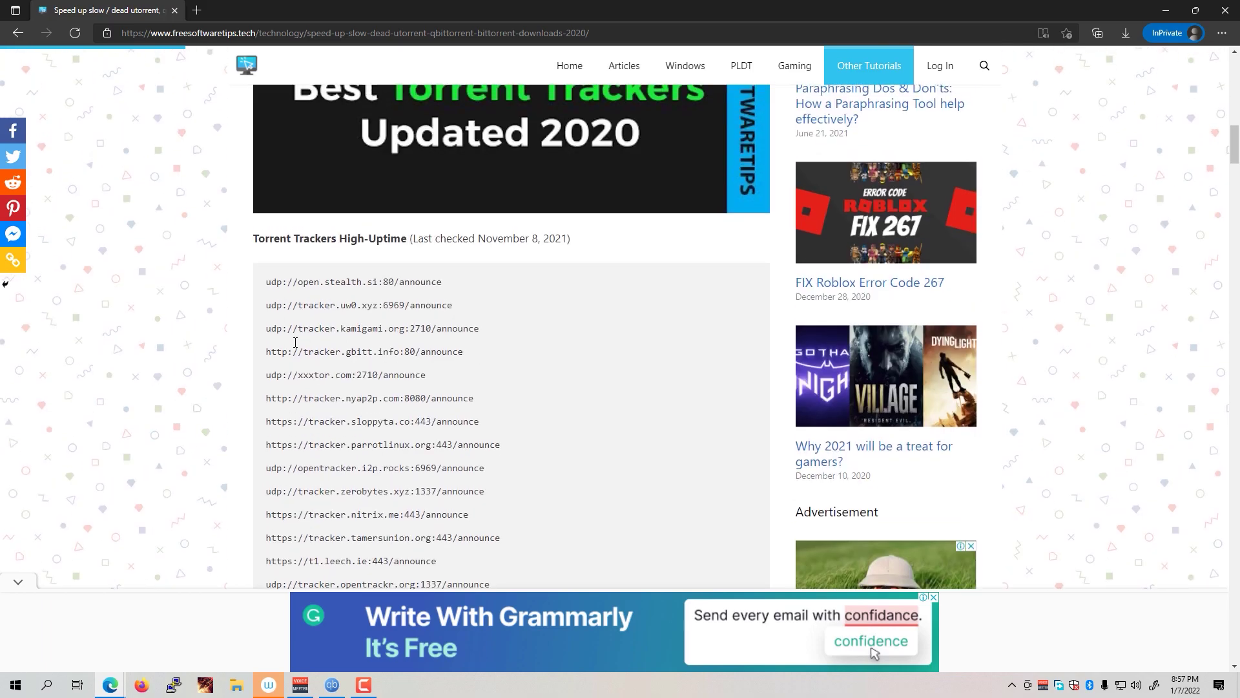
{"action": "left_click_drag", "start_coordinate": [266, 282], "coordinate": [435, 188]}
{"action": "scroll", "coordinate": [471, 355], "scroll_direction": "down", "scroll_amount": 15}
{"action": "scroll", "coordinate": [515, 390], "scroll_direction": "down", "scroll_amount": 15}
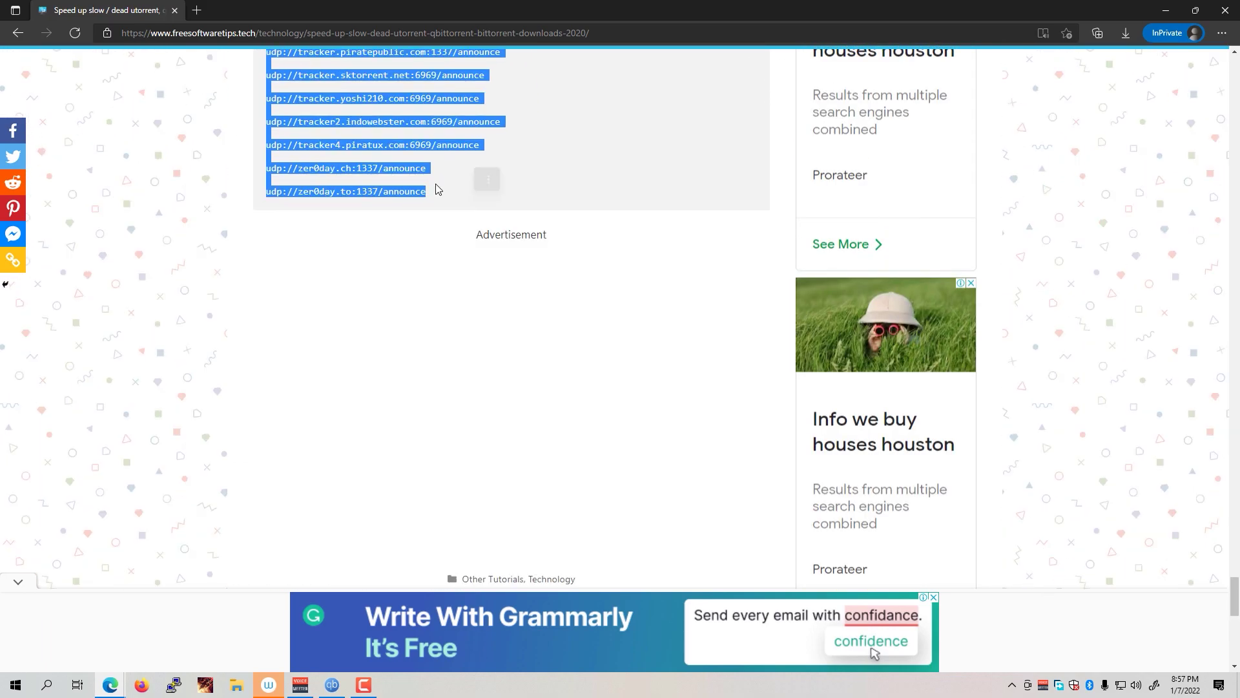
{"action": "right_click", "coordinate": [429, 145]}
{"action": "left_click", "coordinate": [444, 156]}
{"action": "scroll", "coordinate": [456, 230], "scroll_direction": "up", "scroll_amount": 5}
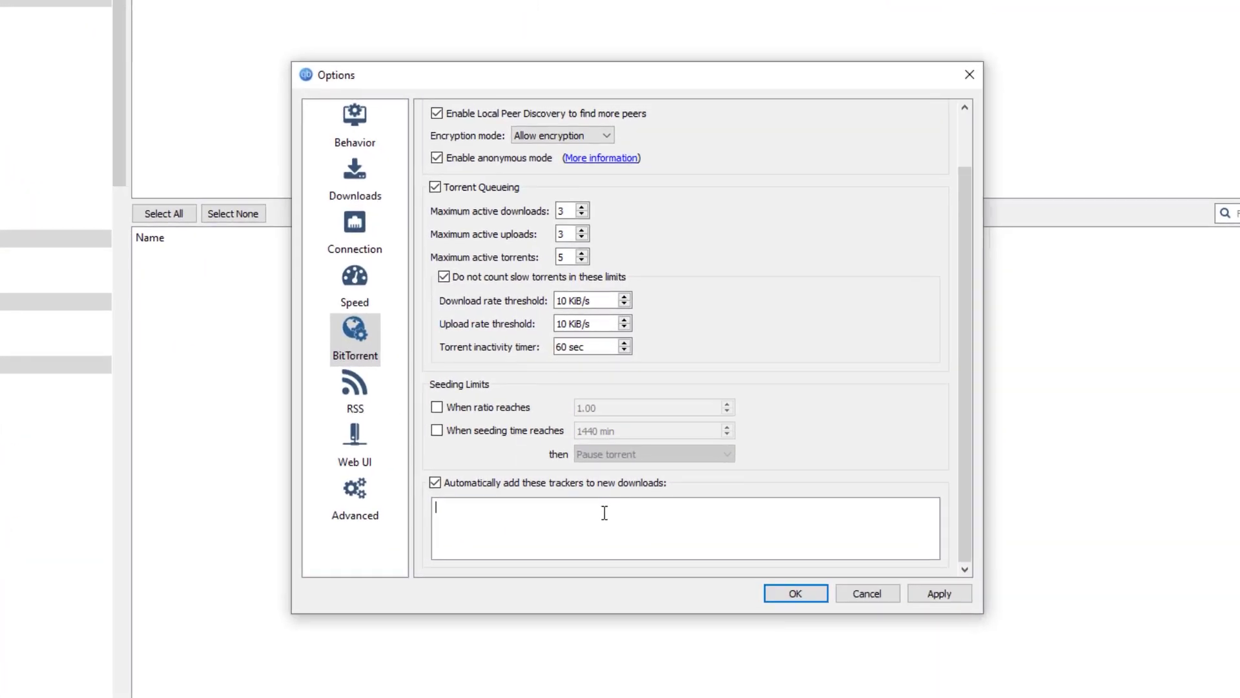
Paste the copied tracker URLs into the automatic trackers box
{"action": "right_click", "coordinate": [604, 470]}
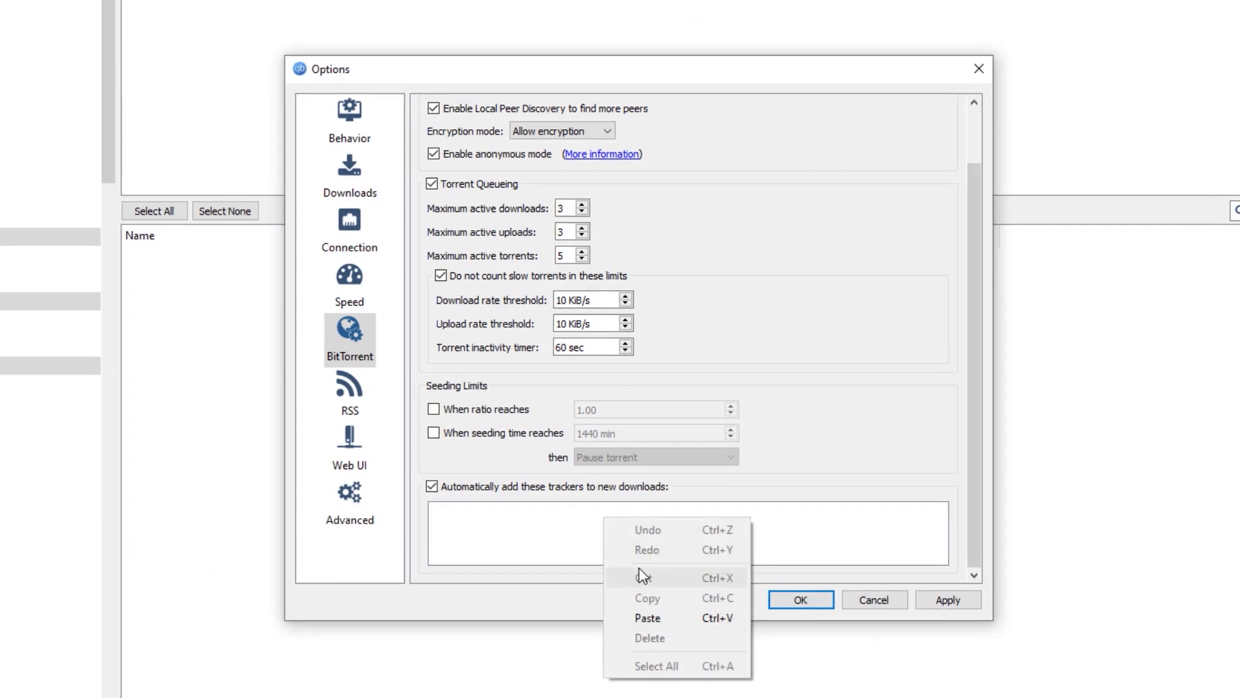
{"action": "left_click", "coordinate": [641, 542]}
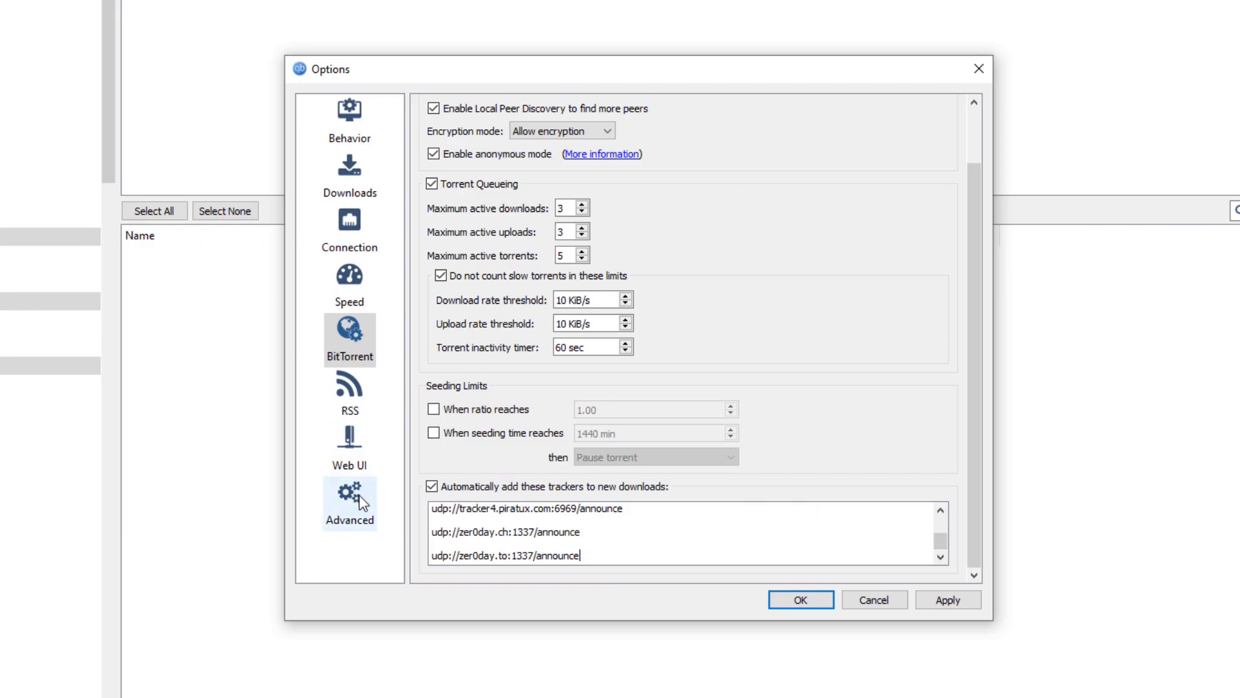
{"action": "left_click", "coordinate": [353, 511]}
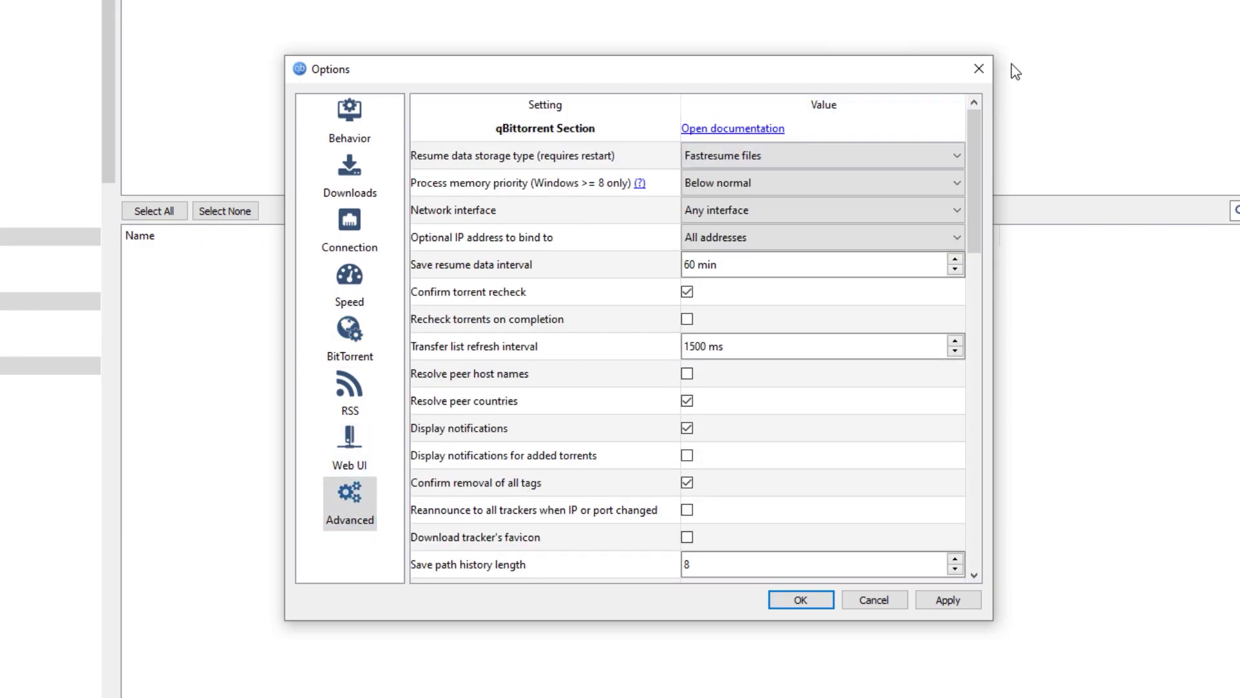
Raise Max concurrent HTTP announces to 300 in Advanced settings, then apply and save with OK
{"action": "left_click_drag", "start_coordinate": [971, 145], "coordinate": [973, 465]}
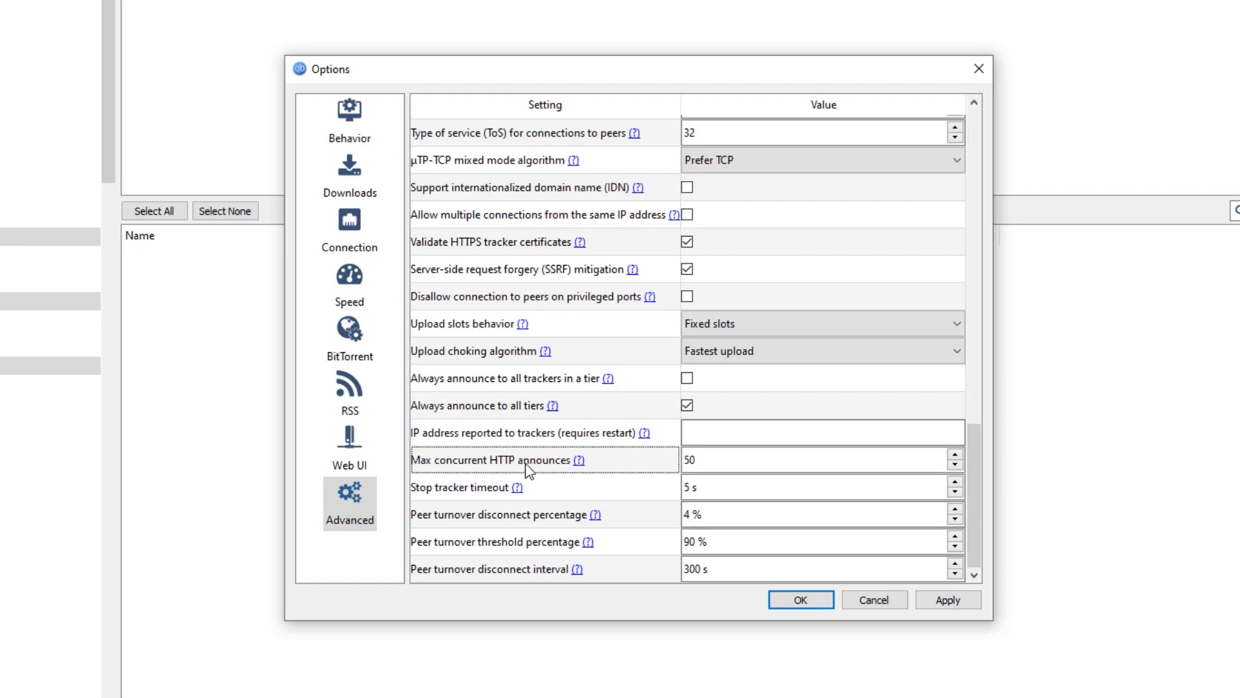
{"action": "double_click", "coordinate": [714, 460]}
{"action": "key", "text": "BackSpace"}
{"action": "type", "text": "300"}
{"action": "left_click", "coordinate": [946, 599]}
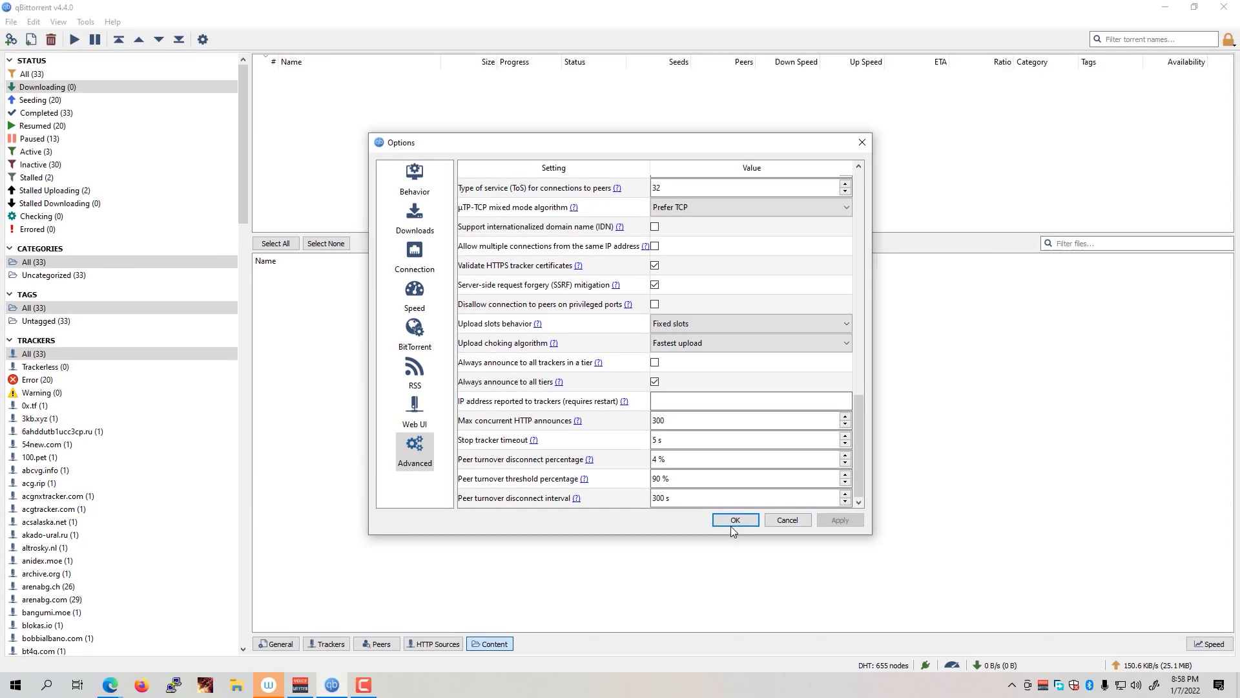
{"action": "left_click", "coordinate": [735, 520]}
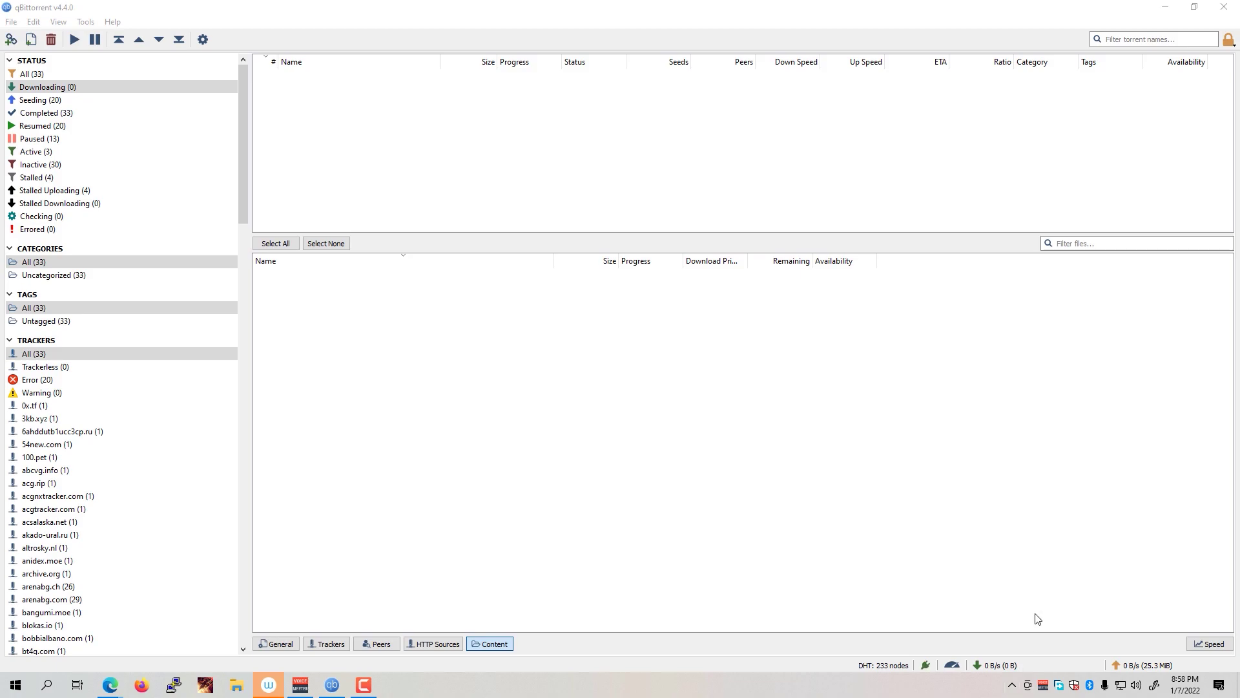
Choose Exit from qBittorrent's tray icon menu to bring up the transfers-in-progress quit confirmation
{"action": "left_click", "coordinate": [1012, 684]}
{"action": "right_click", "coordinate": [1050, 617]}
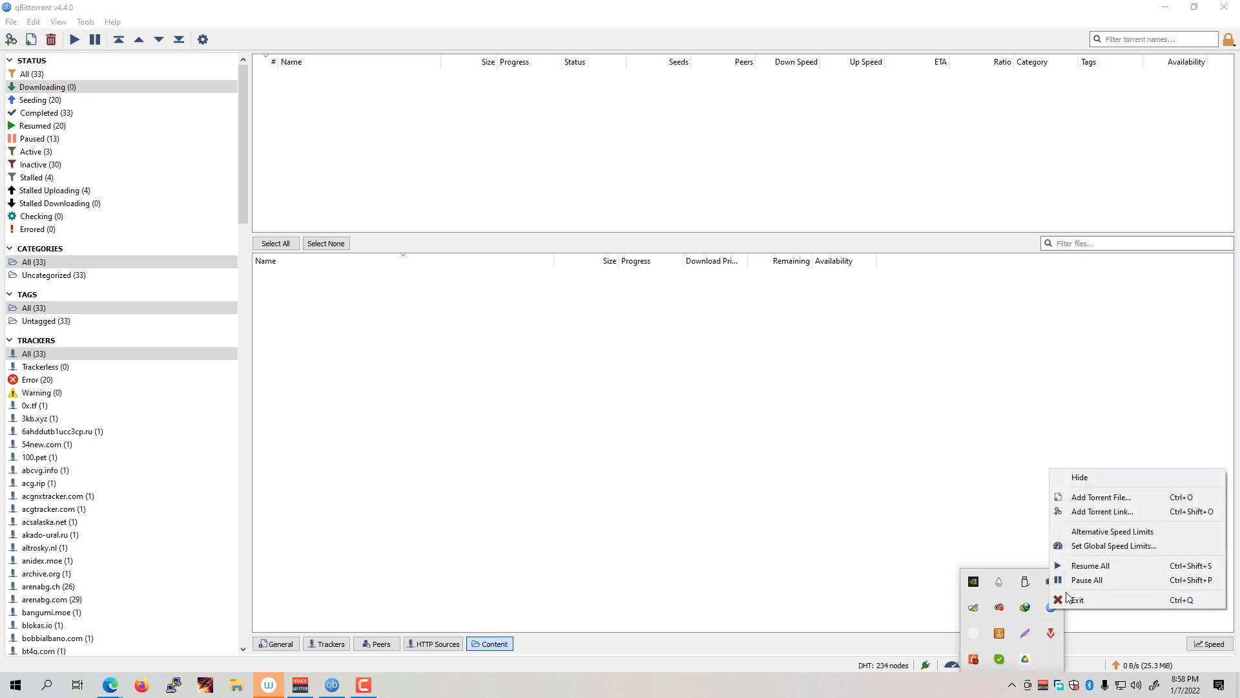
{"action": "left_click", "coordinate": [1085, 600]}
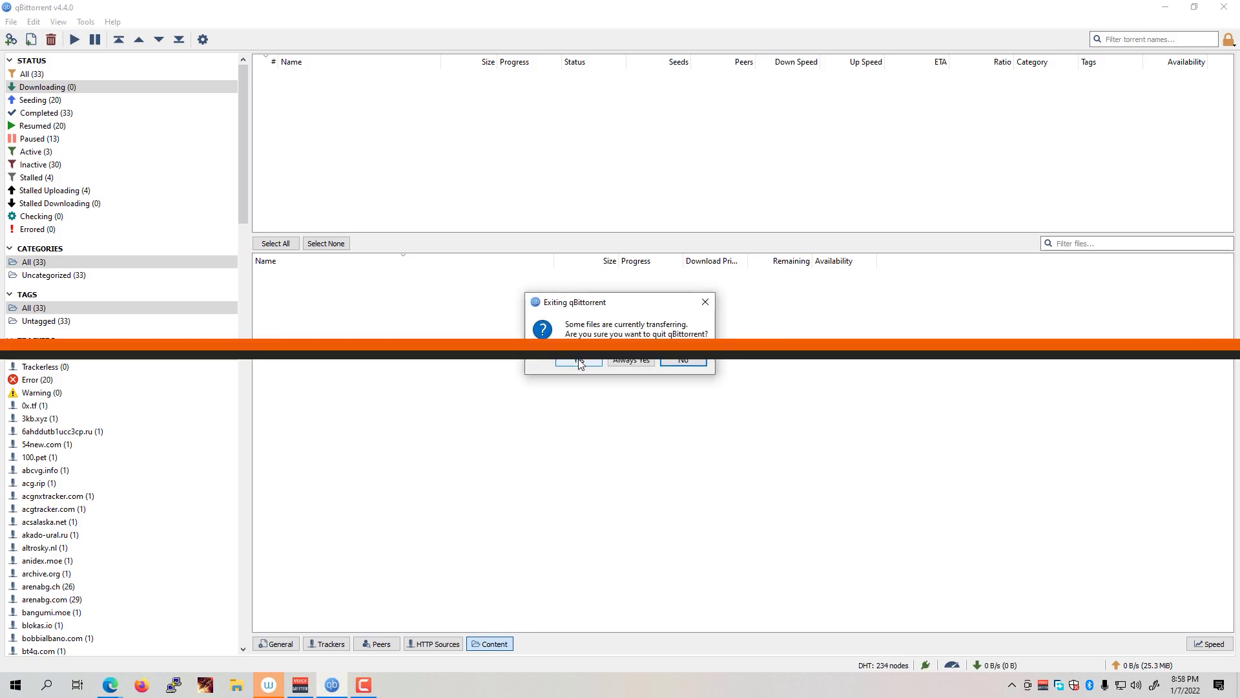